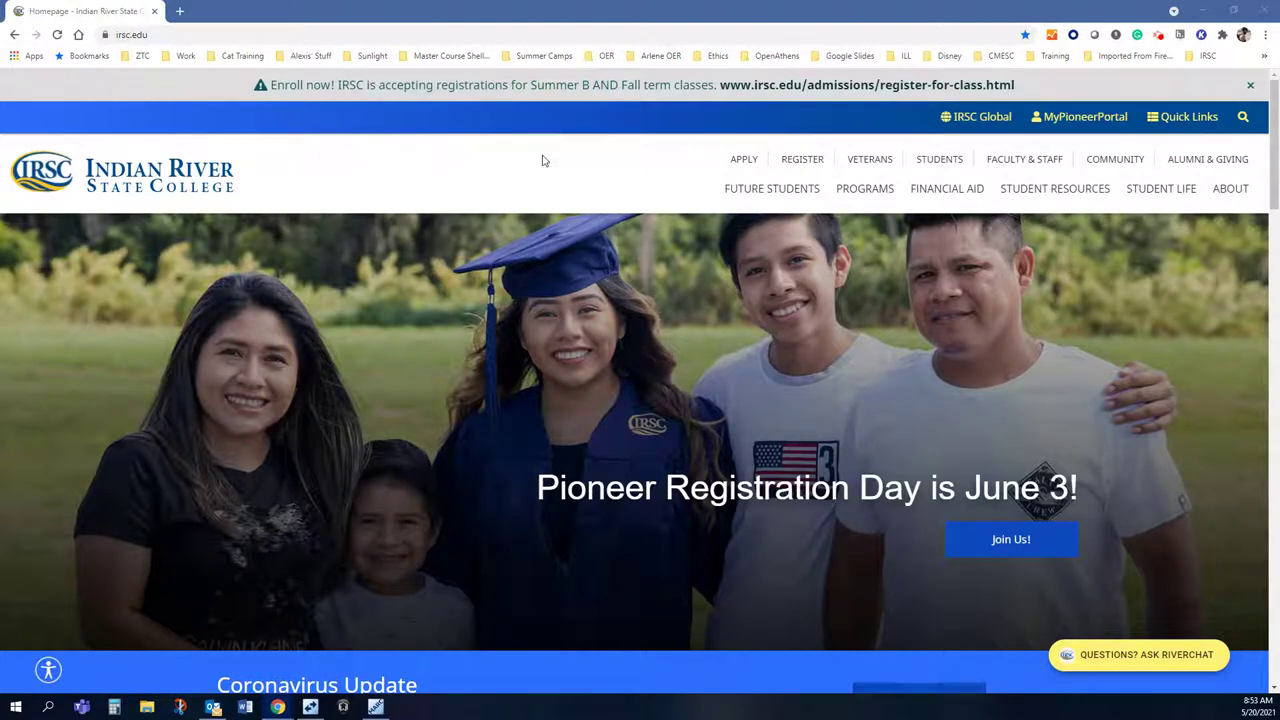
Step: Filter the IRSC LibGuides A-Z databases list to the Nursing subject via Databases by Subject
{"action": "left_click", "coordinate": [1214, 120]}
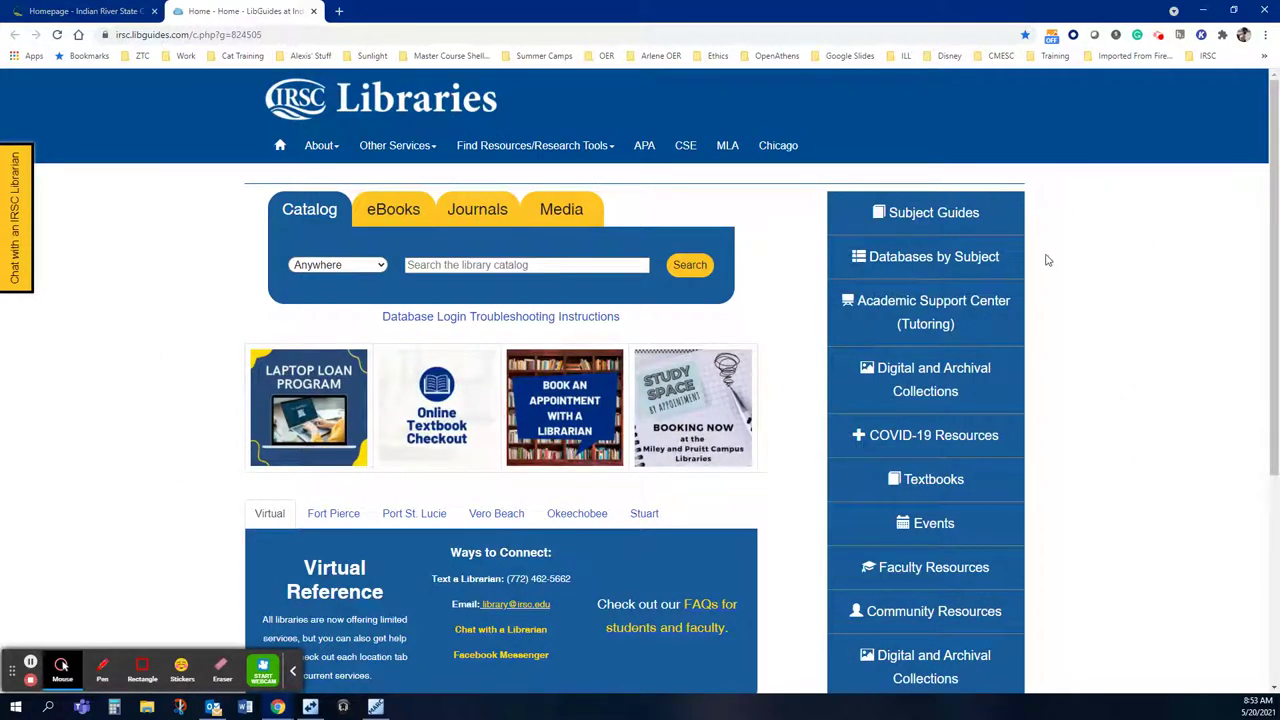
{"action": "left_click", "coordinate": [925, 259]}
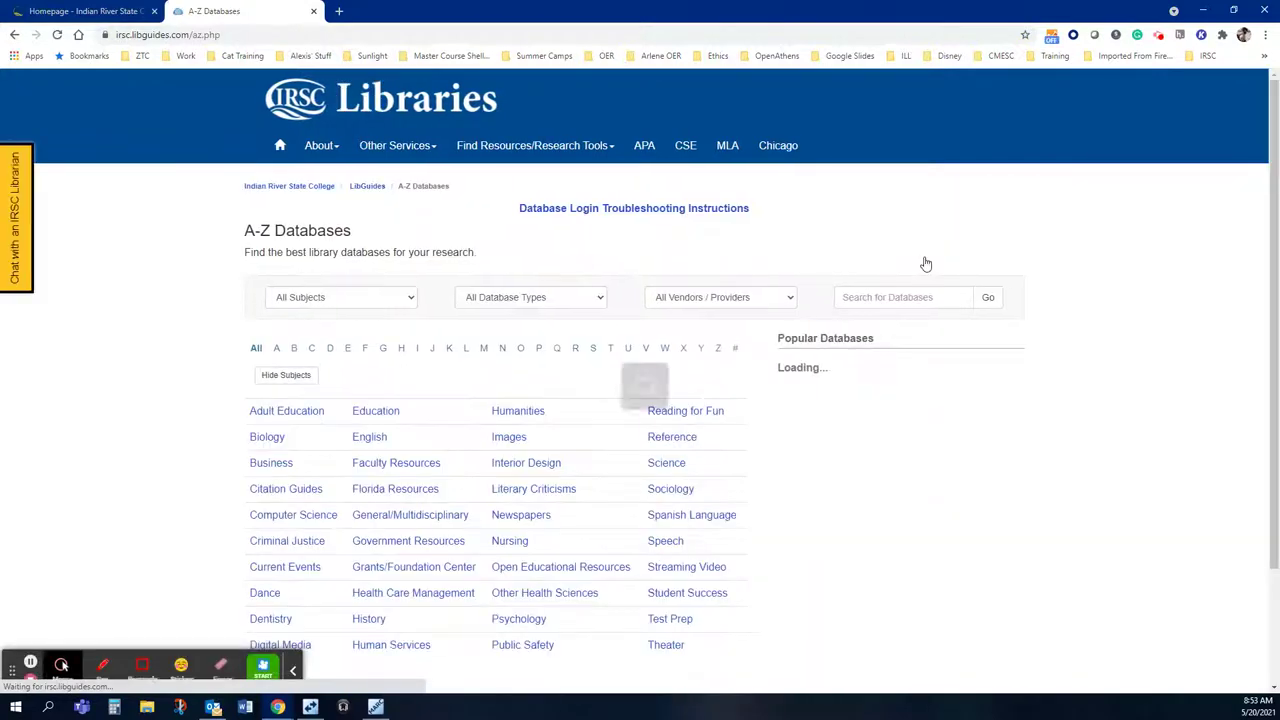
{"action": "scroll", "coordinate": [925, 263], "scroll_direction": "down", "scroll_amount": 2}
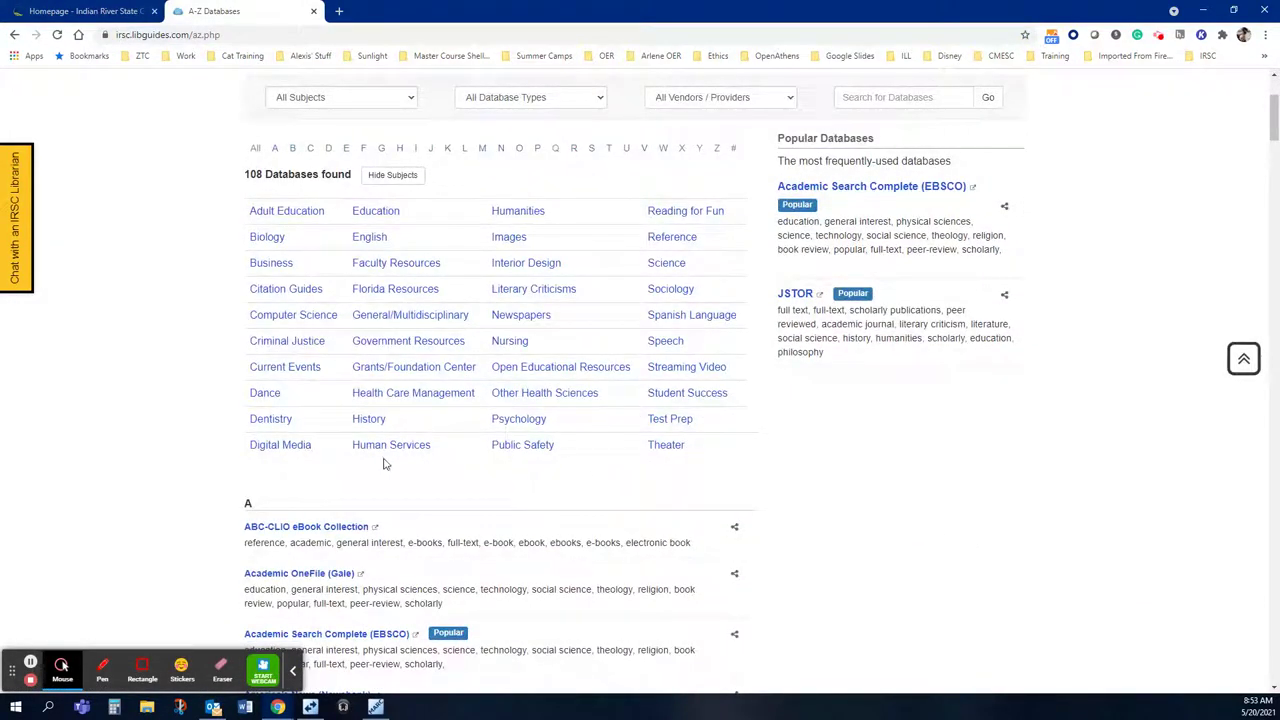
{"action": "left_click", "coordinate": [502, 344]}
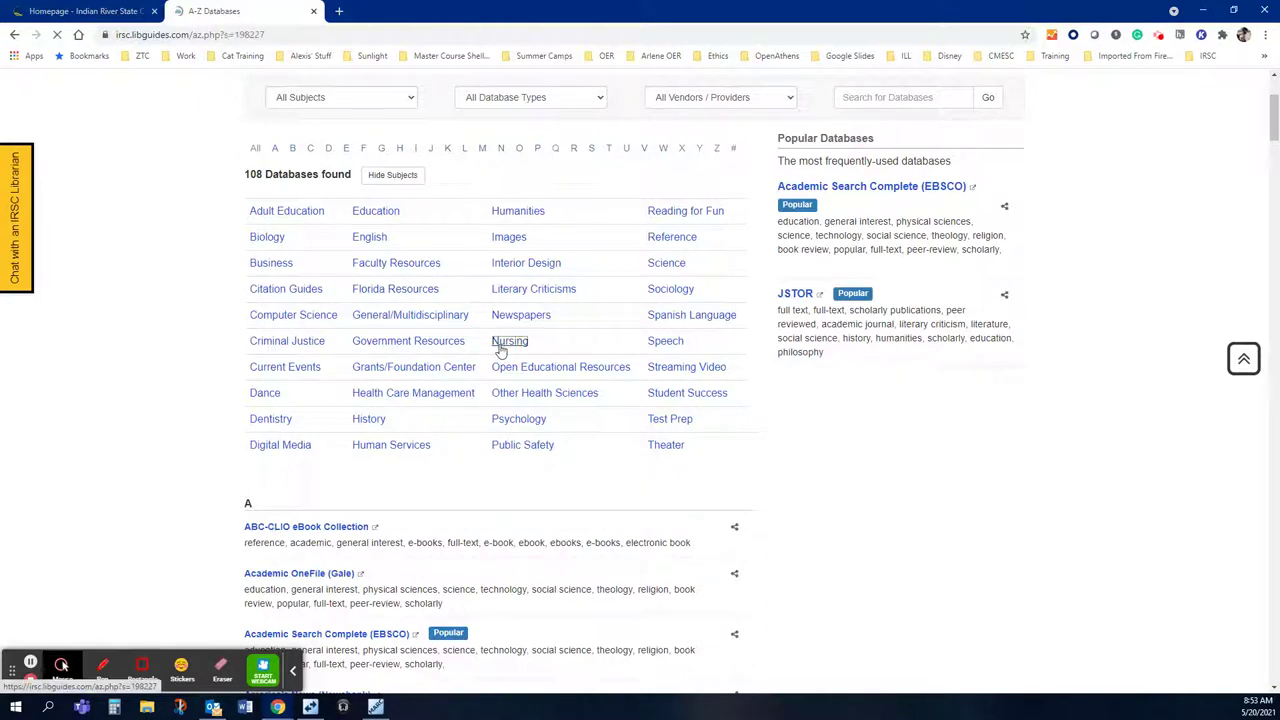
Step: Scroll down the Nursing databases list to the Best Bets showing CINAHL Complete
{"action": "scroll", "coordinate": [666, 387], "scroll_direction": "down", "scroll_amount": 3}
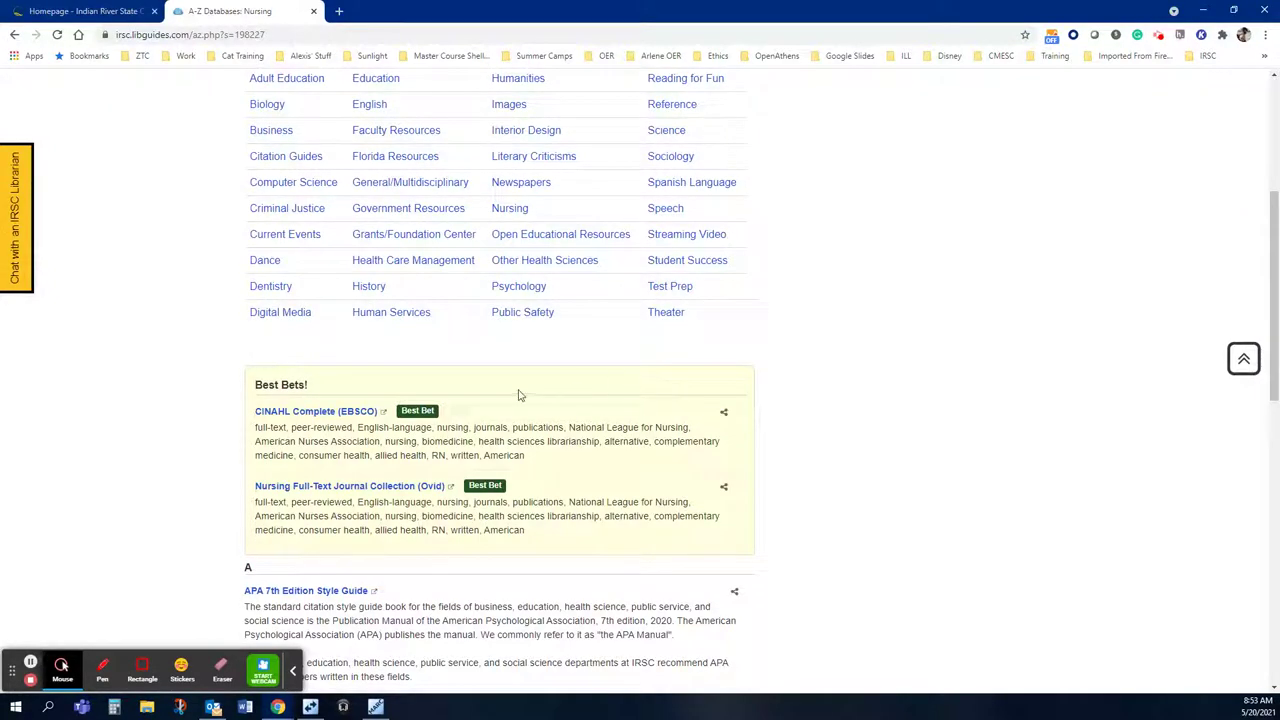
{"action": "scroll", "coordinate": [466, 406], "scroll_direction": "down", "scroll_amount": 2}
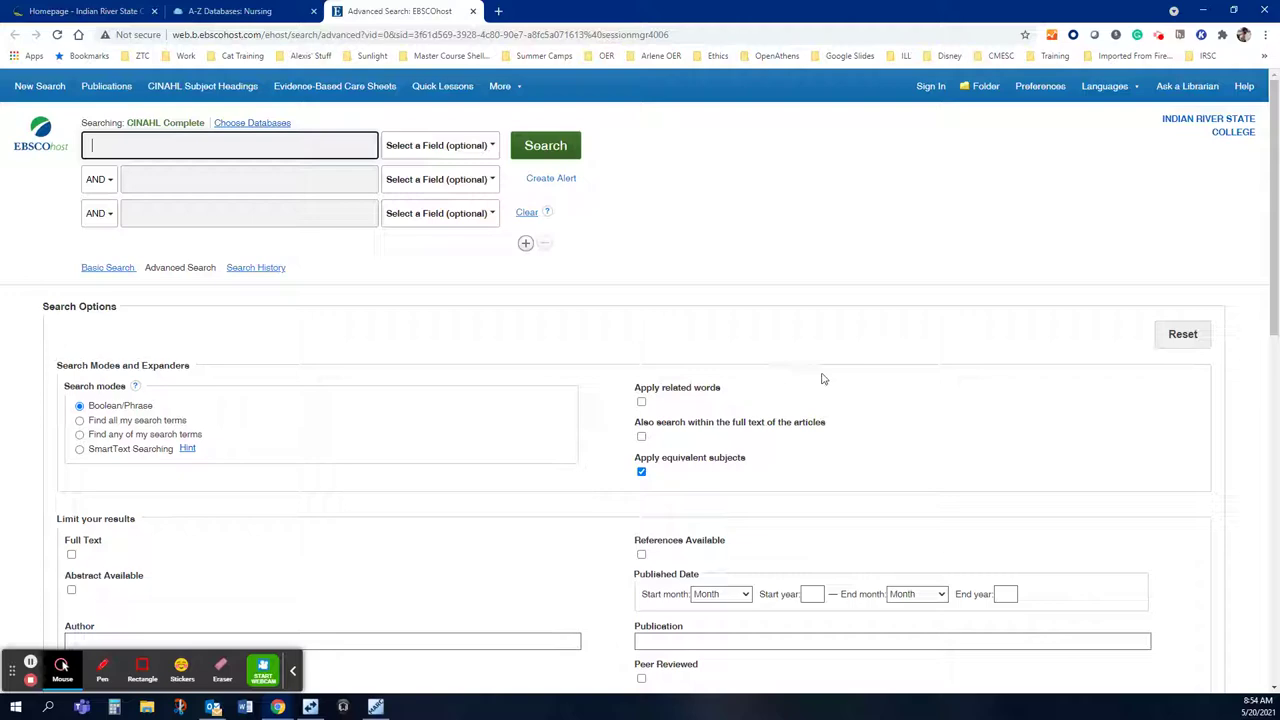
{"action": "scroll", "coordinate": [822, 378], "scroll_direction": "down", "scroll_amount": 1}
{"action": "scroll", "coordinate": [822, 378], "scroll_direction": "down", "scroll_amount": 1}
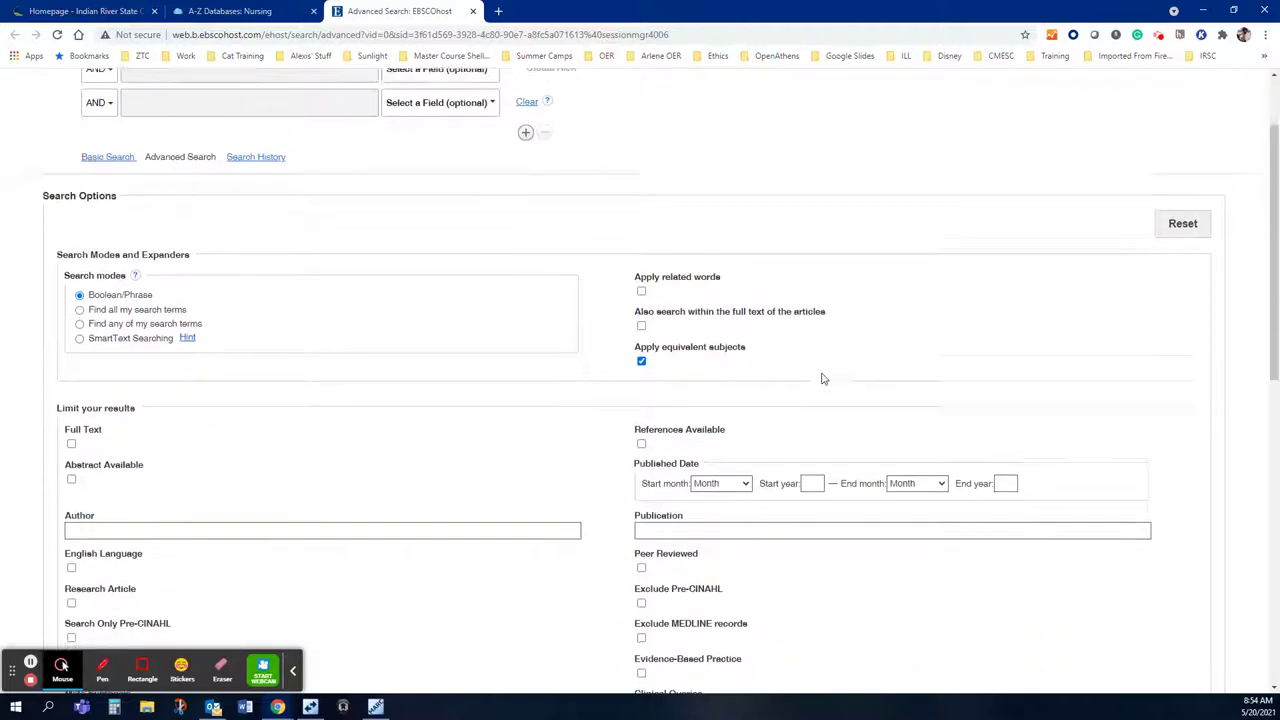
{"action": "scroll", "coordinate": [822, 378], "scroll_direction": "down", "scroll_amount": 1}
{"action": "scroll", "coordinate": [822, 378], "scroll_direction": "up", "scroll_amount": 1}
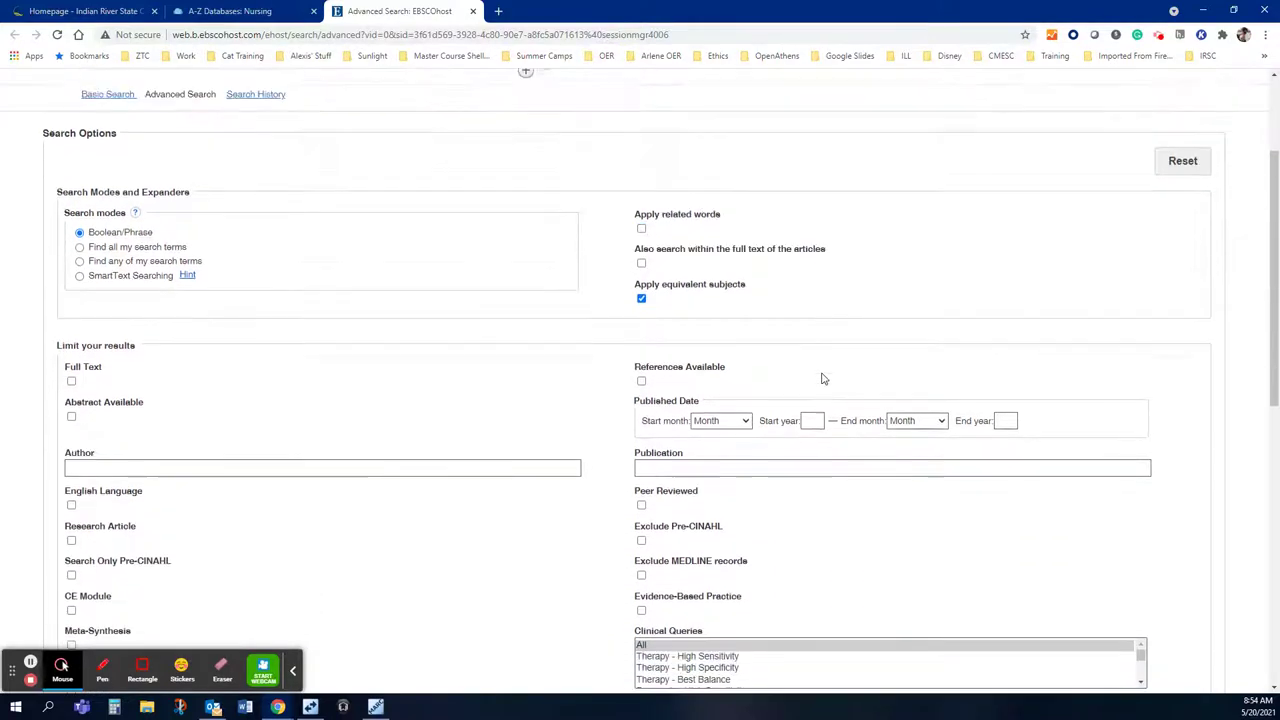
{"action": "scroll", "coordinate": [822, 378], "scroll_direction": "down", "scroll_amount": 3}
{"action": "scroll", "coordinate": [822, 378], "scroll_direction": "up", "scroll_amount": 1}
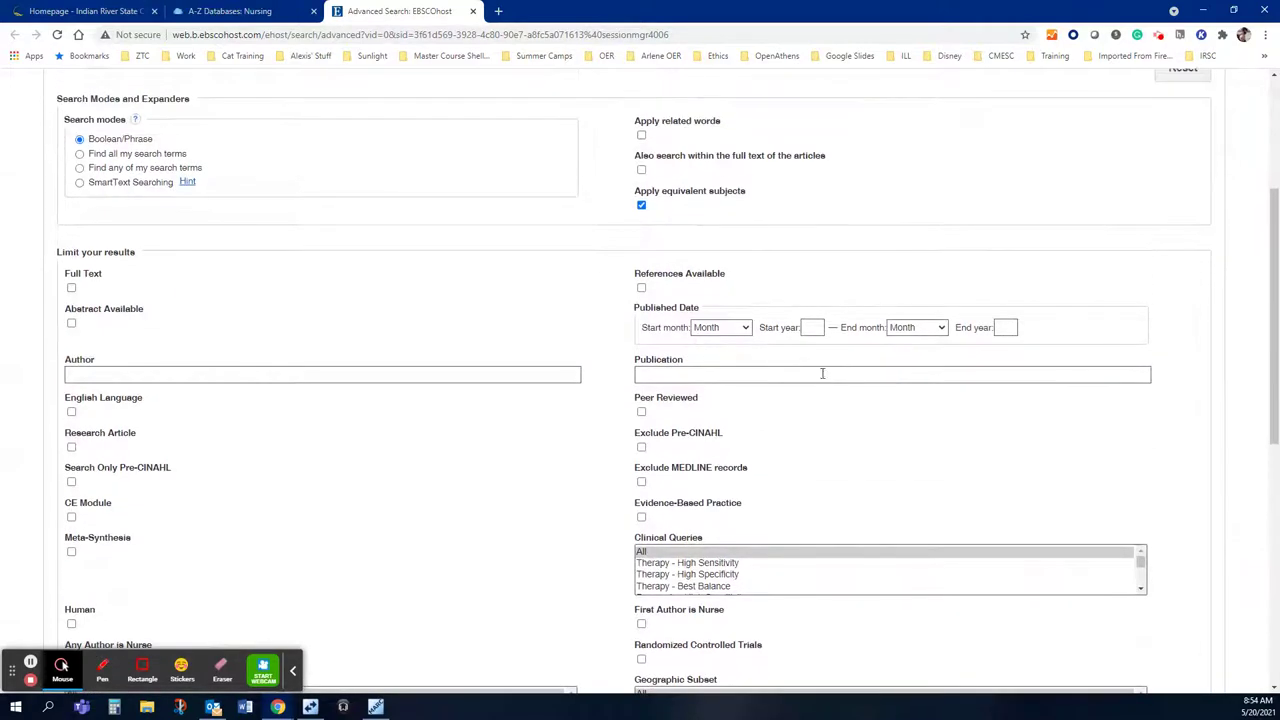
{"action": "scroll", "coordinate": [842, 402], "scroll_direction": "up", "scroll_amount": 3}
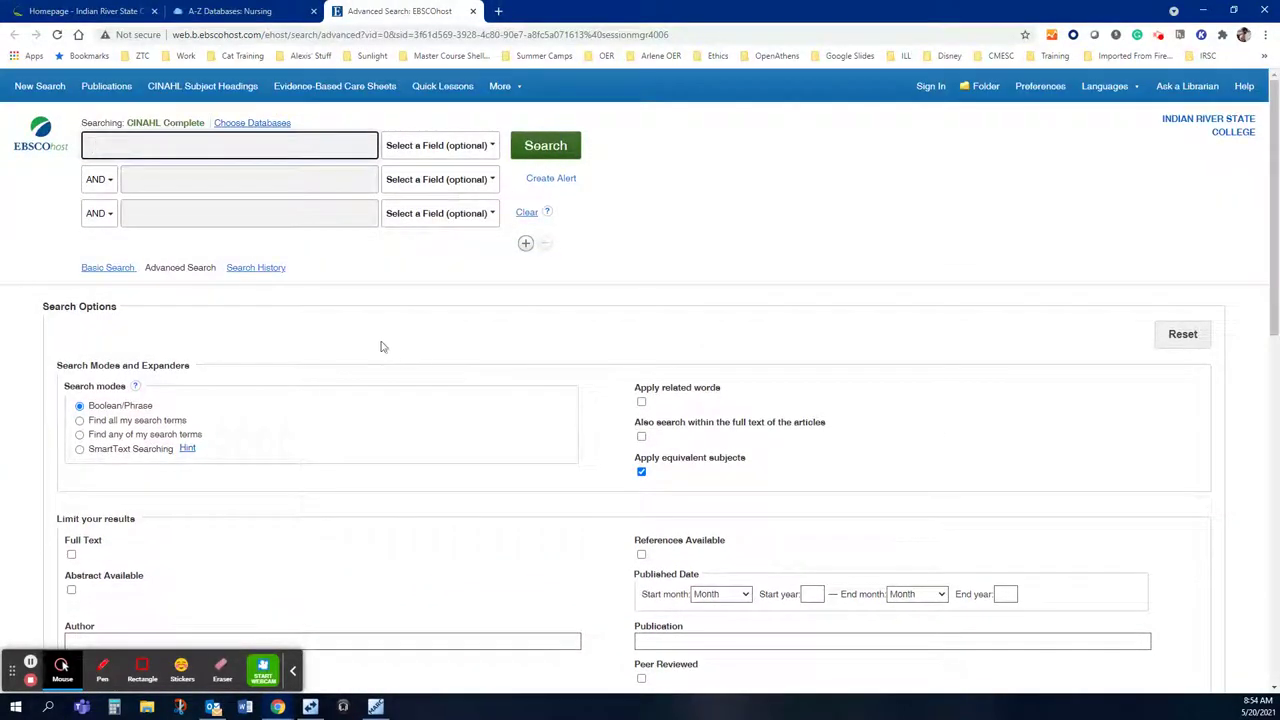
{"action": "scroll", "coordinate": [378, 346], "scroll_direction": "down", "scroll_amount": 2}
{"action": "scroll", "coordinate": [378, 346], "scroll_direction": "down", "scroll_amount": 1}
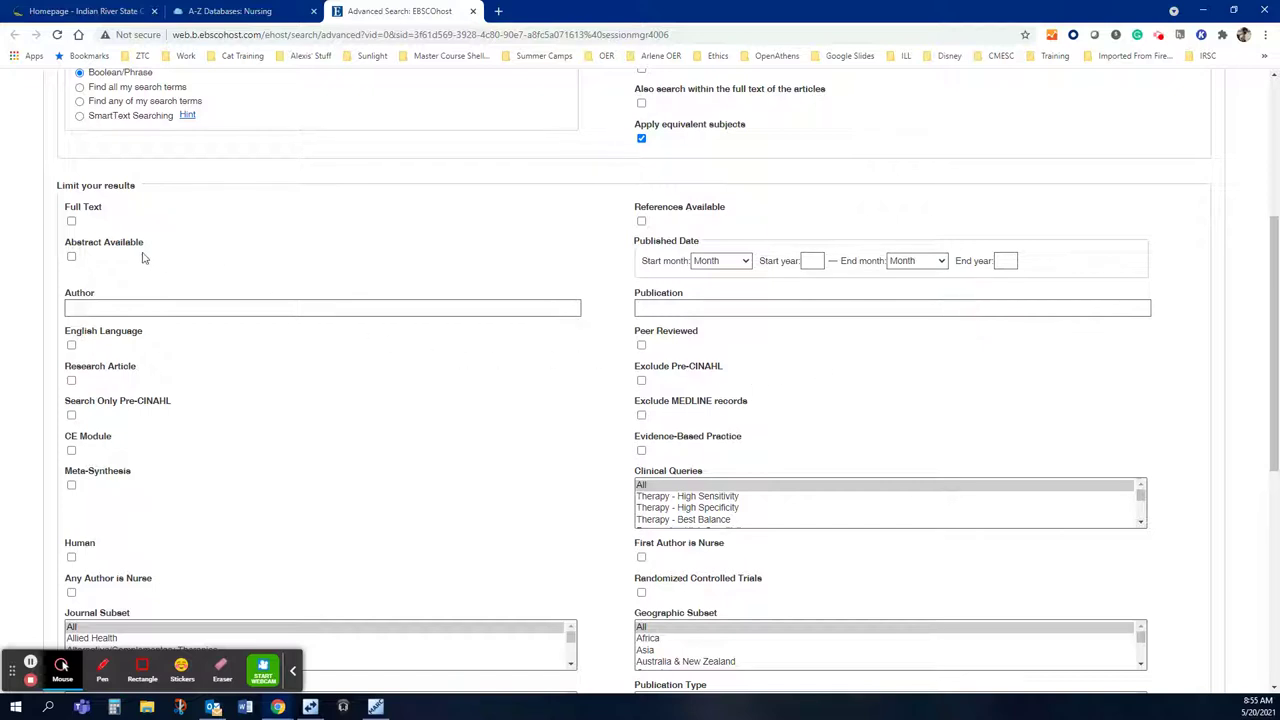
Step: Limit results to Full Text and Peer Reviewed articles published 2016 to 2021
{"action": "left_click", "coordinate": [71, 222]}
{"action": "left_click", "coordinate": [811, 261]}
{"action": "type", "text": "2016"}
{"action": "left_click", "coordinate": [1008, 261]}
{"action": "type", "text": "2021"}
{"action": "left_click", "coordinate": [642, 346]}
{"action": "scroll", "coordinate": [460, 522], "scroll_direction": "down", "scroll_amount": 1}
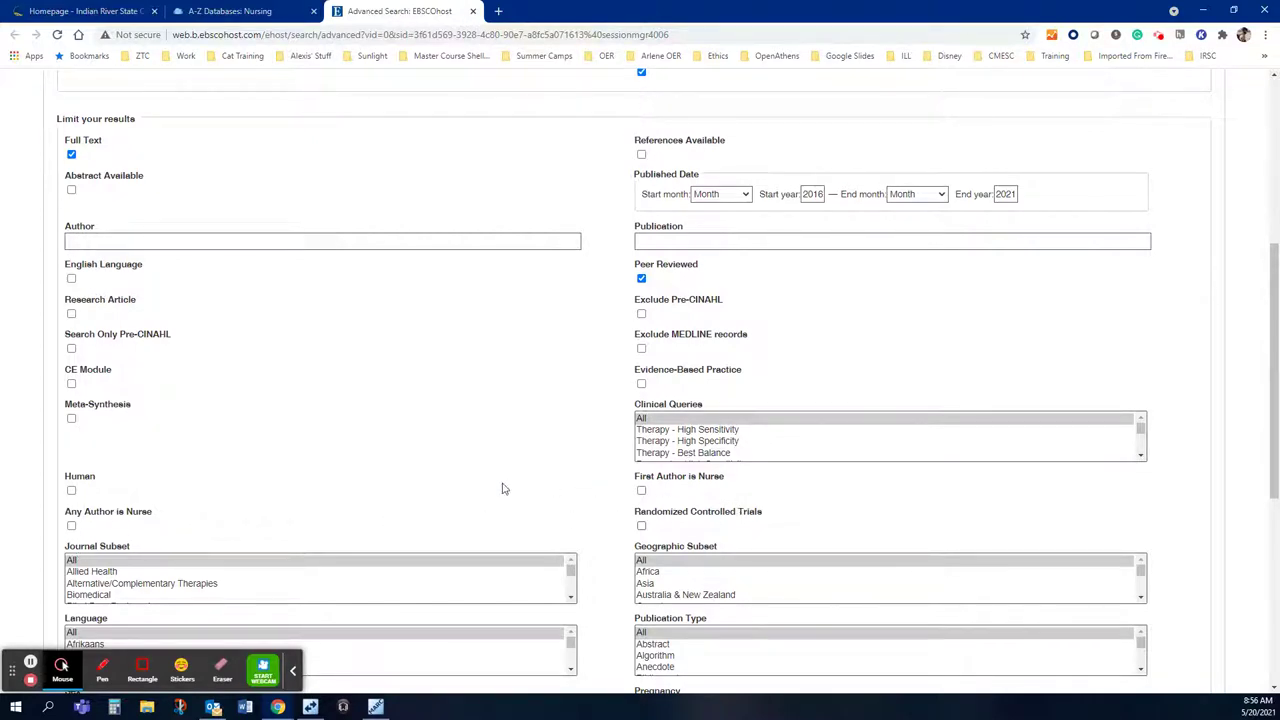
{"action": "scroll", "coordinate": [536, 507], "scroll_direction": "down", "scroll_amount": 1}
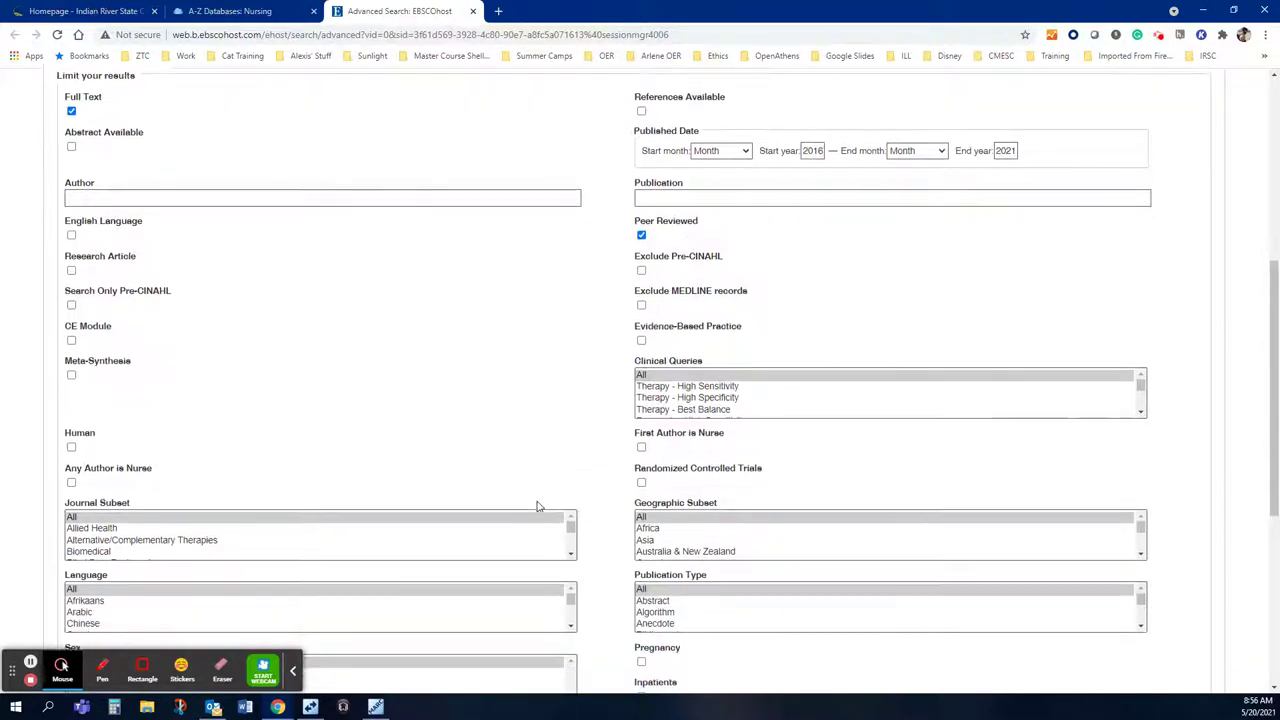
{"action": "scroll", "coordinate": [536, 507], "scroll_direction": "down", "scroll_amount": 1}
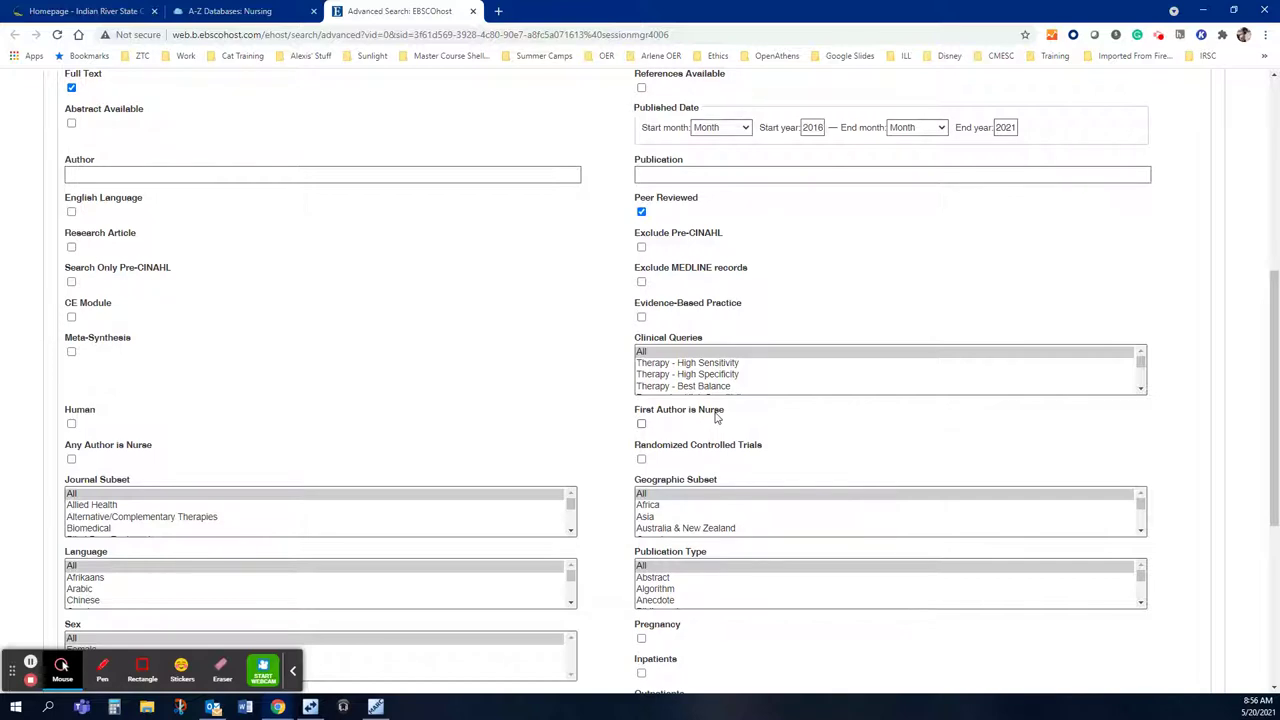
Step: Require Any Author is Nurse, the Nursing journal subset, and the USA geographic subset
{"action": "left_click", "coordinate": [71, 459]}
{"action": "scroll", "coordinate": [251, 403], "scroll_direction": "down", "scroll_amount": 2}
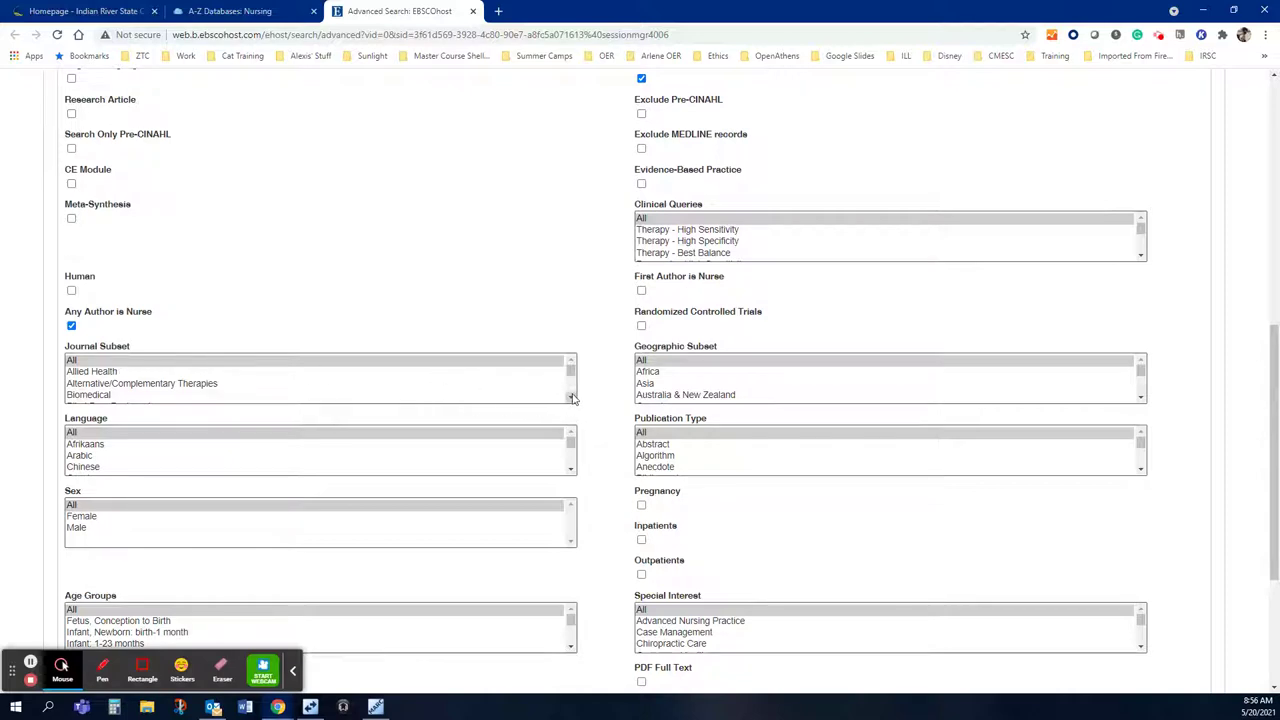
{"action": "left_click_drag", "start_coordinate": [571, 397], "coordinate": [573, 397]}
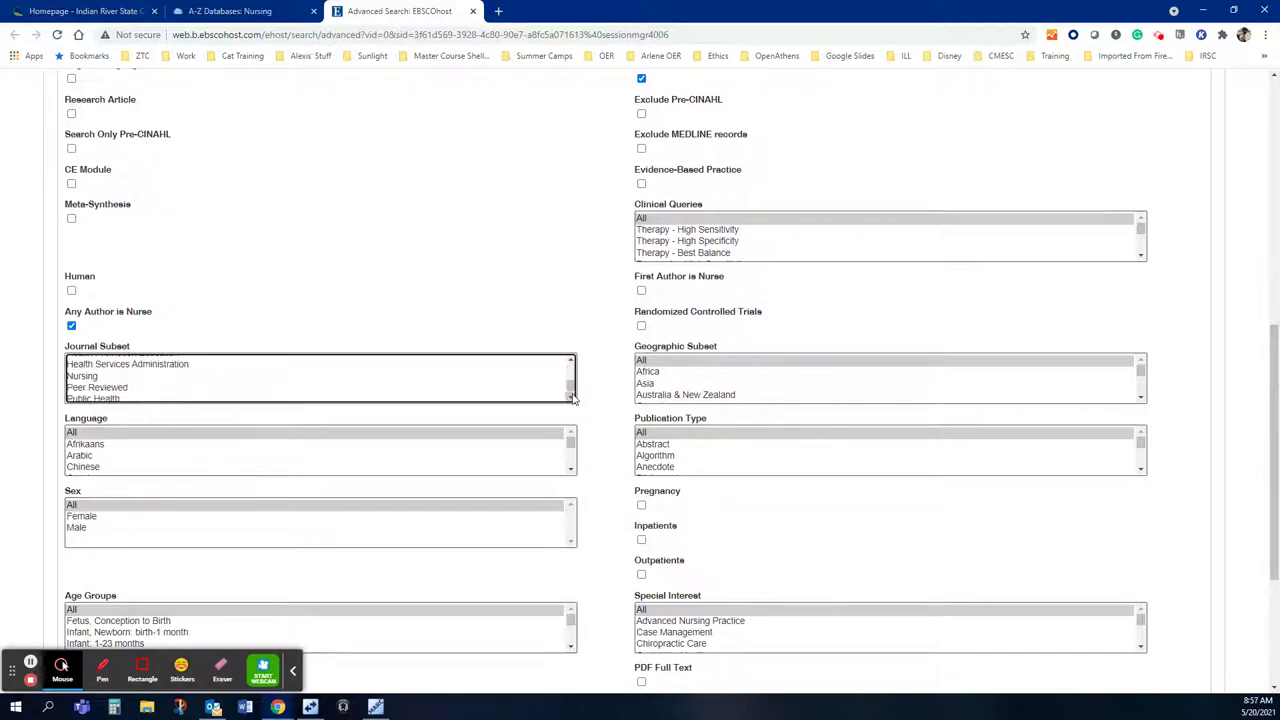
{"action": "left_click", "coordinate": [97, 376]}
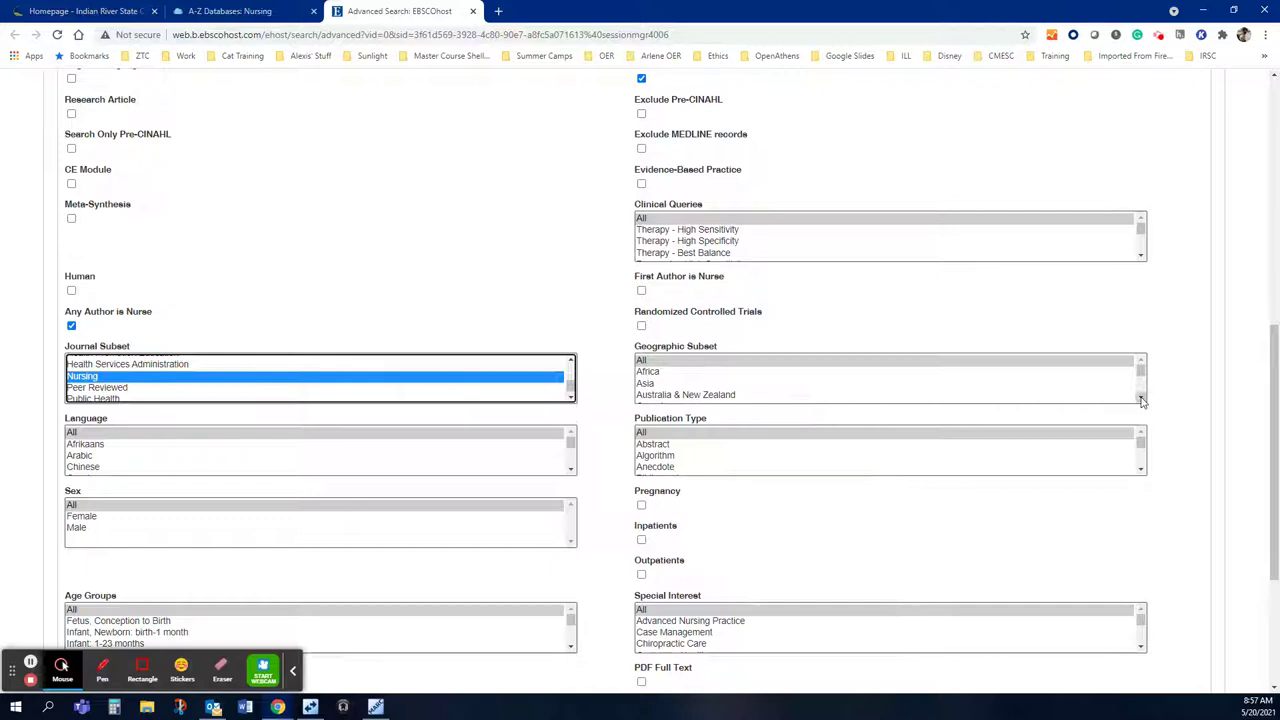
{"action": "left_click_drag", "start_coordinate": [1140, 397], "coordinate": [1140, 394]}
{"action": "left_click", "coordinate": [672, 395]}
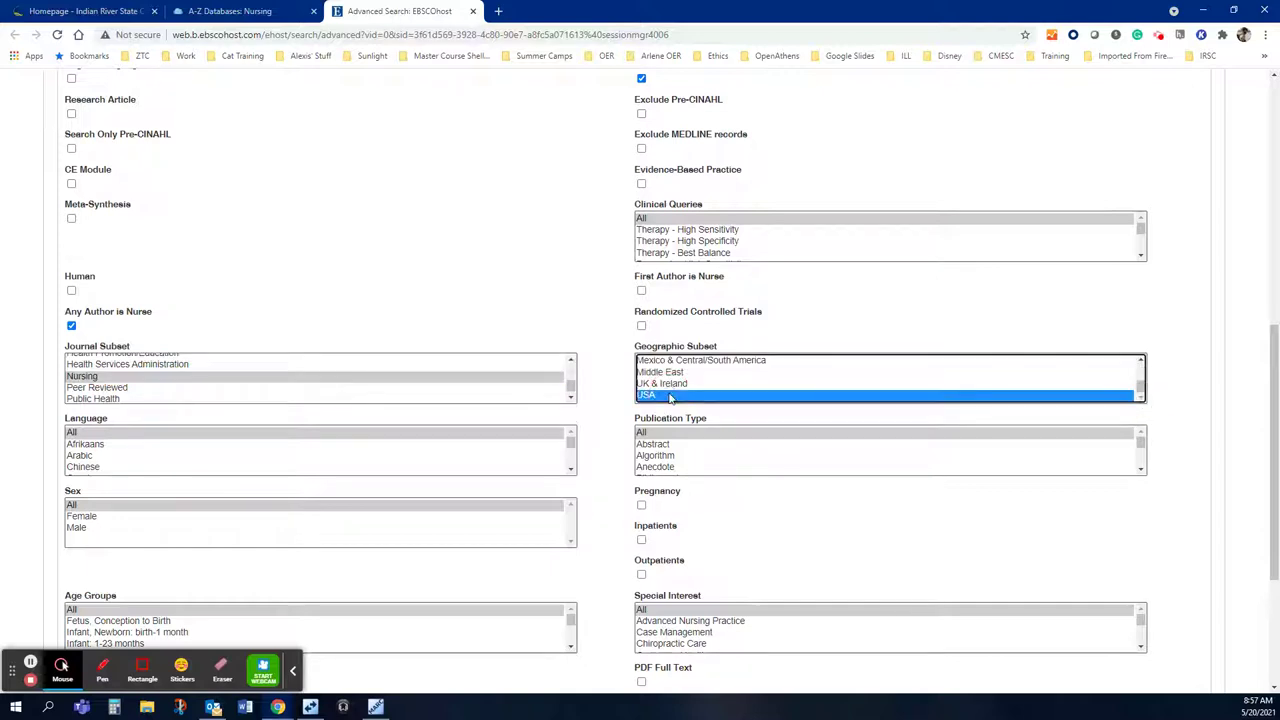
{"action": "left_click", "coordinate": [604, 413]}
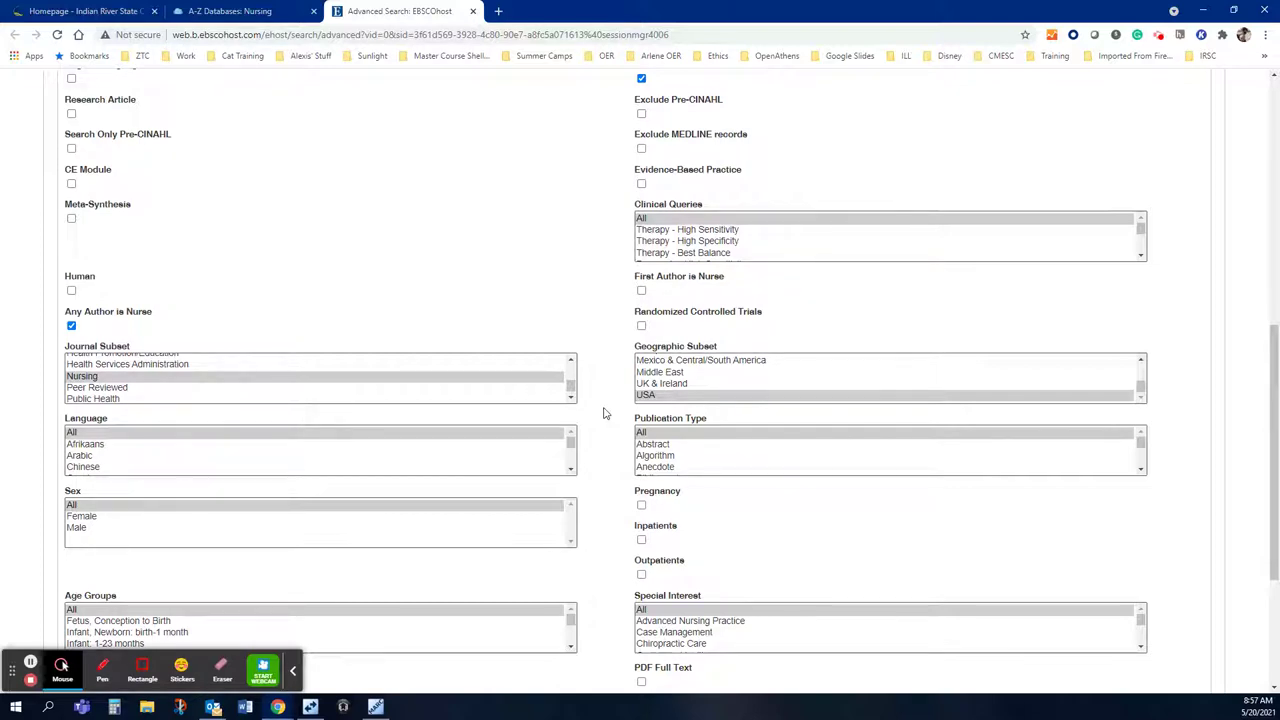
Step: Run a search for 'hypertension' in the first search box, returning 92 limited results
{"action": "scroll", "coordinate": [595, 414], "scroll_direction": "up", "scroll_amount": 5}
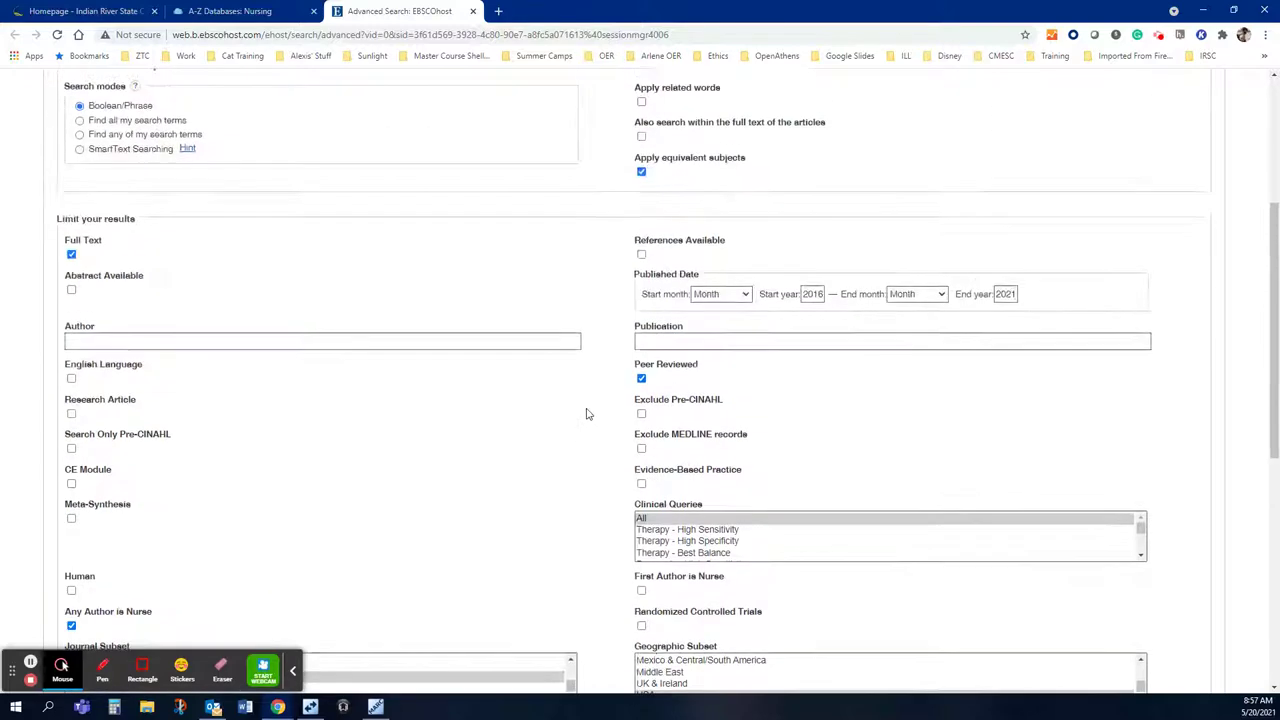
{"action": "left_click", "coordinate": [146, 141]}
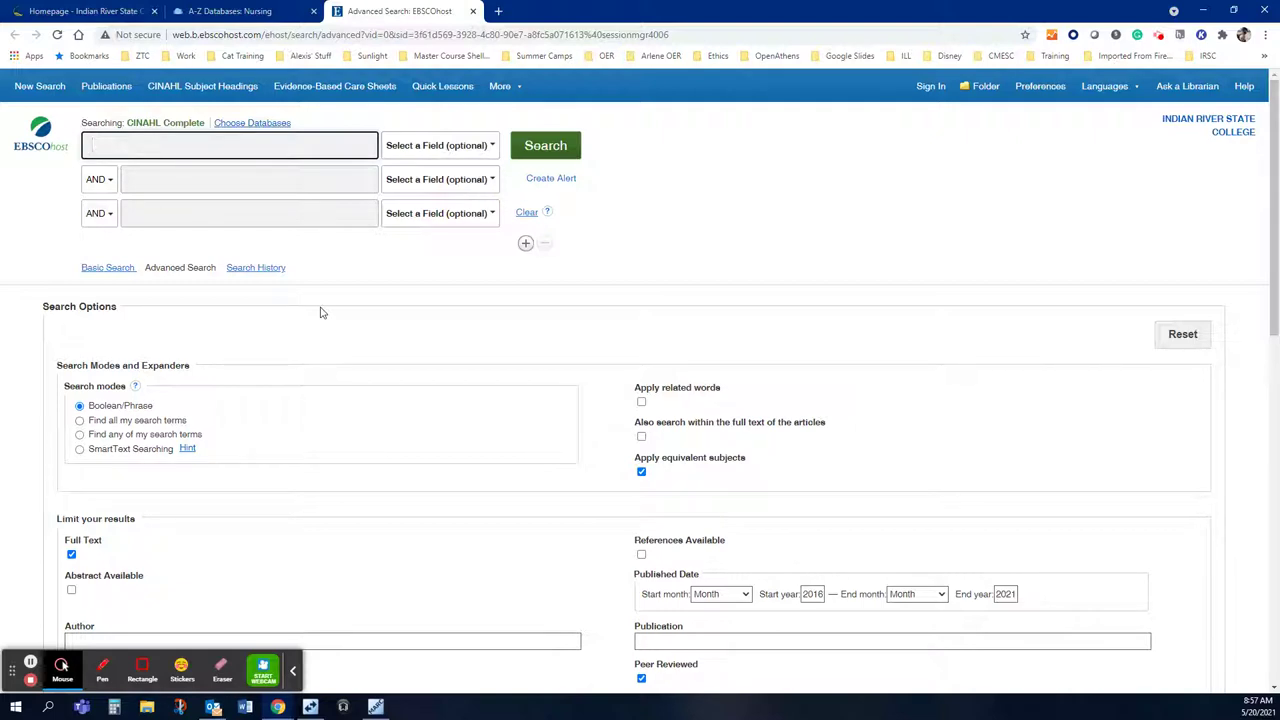
{"action": "type", "text": "hypertension"}
{"action": "scroll", "coordinate": [401, 449], "scroll_direction": "down", "scroll_amount": 3}
{"action": "scroll", "coordinate": [401, 449], "scroll_direction": "up", "scroll_amount": 3}
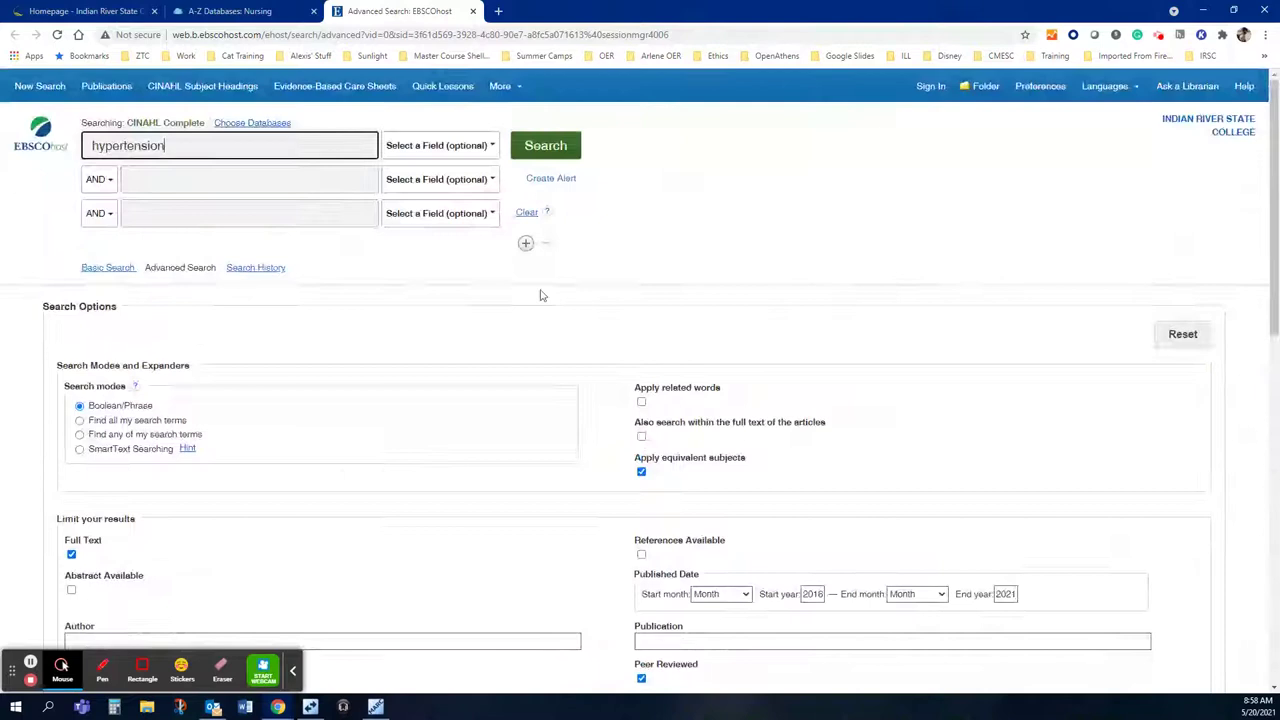
{"action": "left_click", "coordinate": [569, 146]}
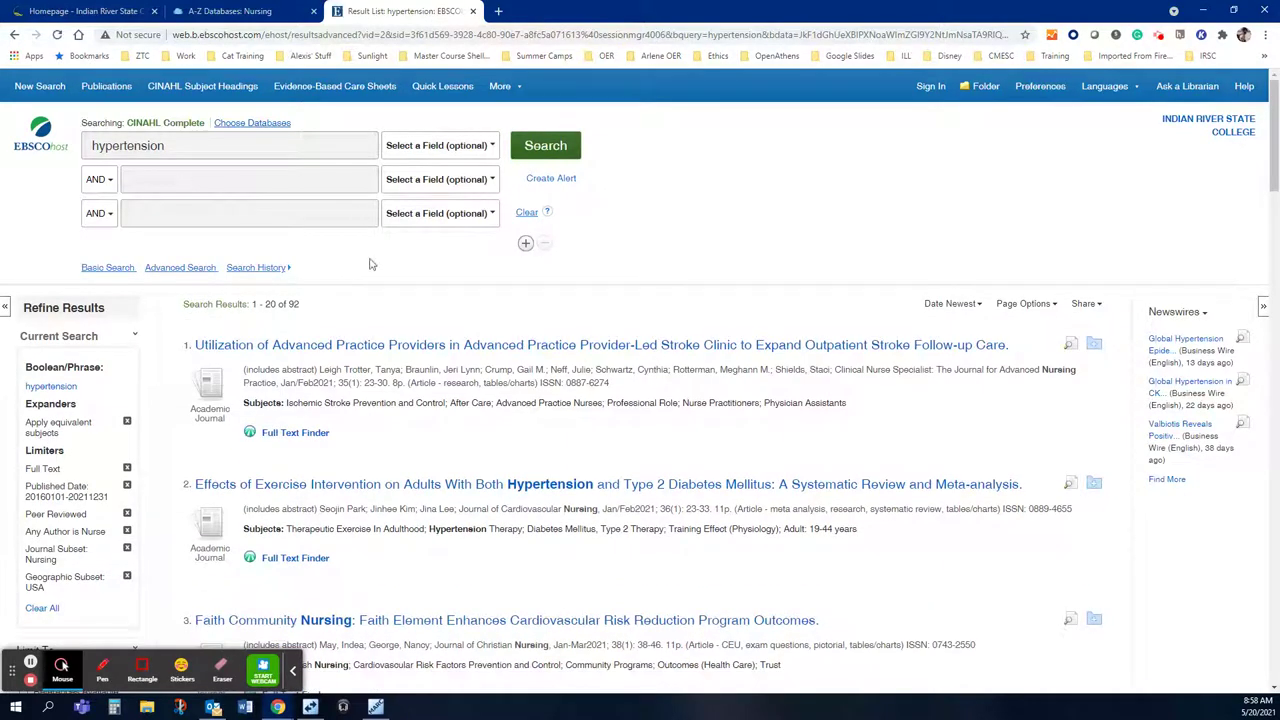
Step: Highlight the 'Search Results: 1 - 20 of 92' count, then clear the highlight
{"action": "left_click_drag", "start_coordinate": [310, 305], "coordinate": [253, 304]}
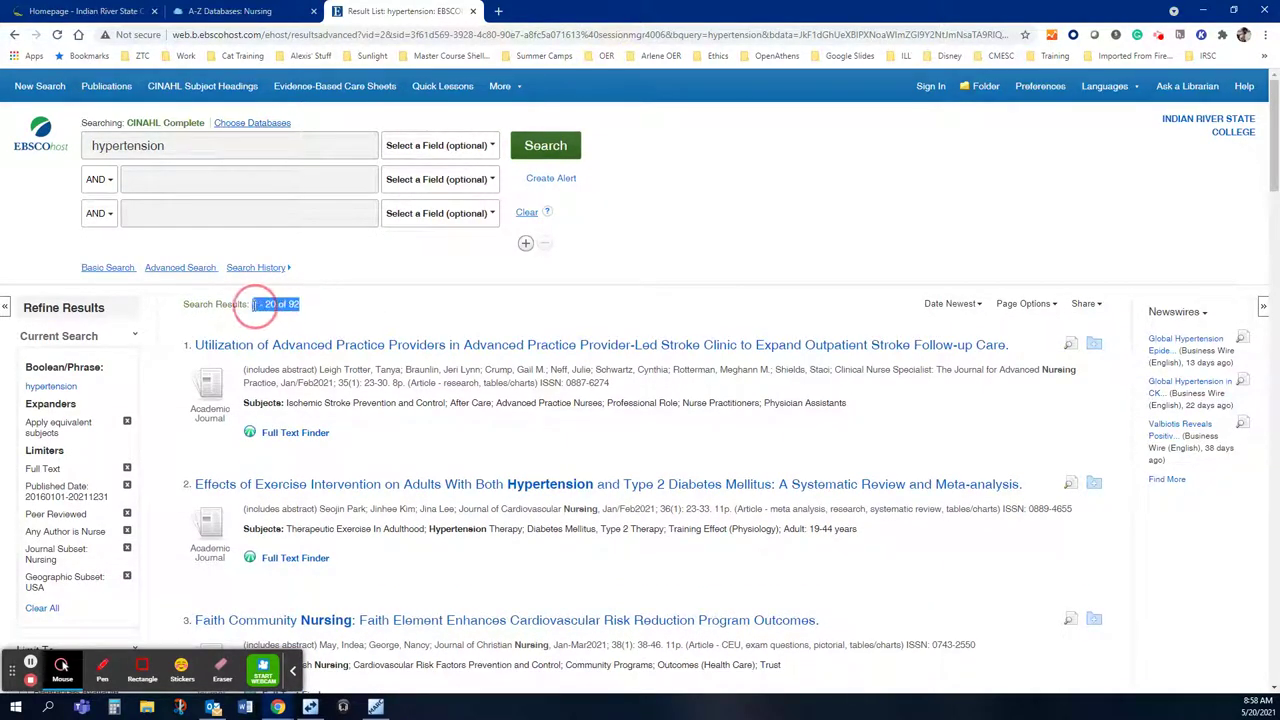
{"action": "left_click", "coordinate": [358, 332]}
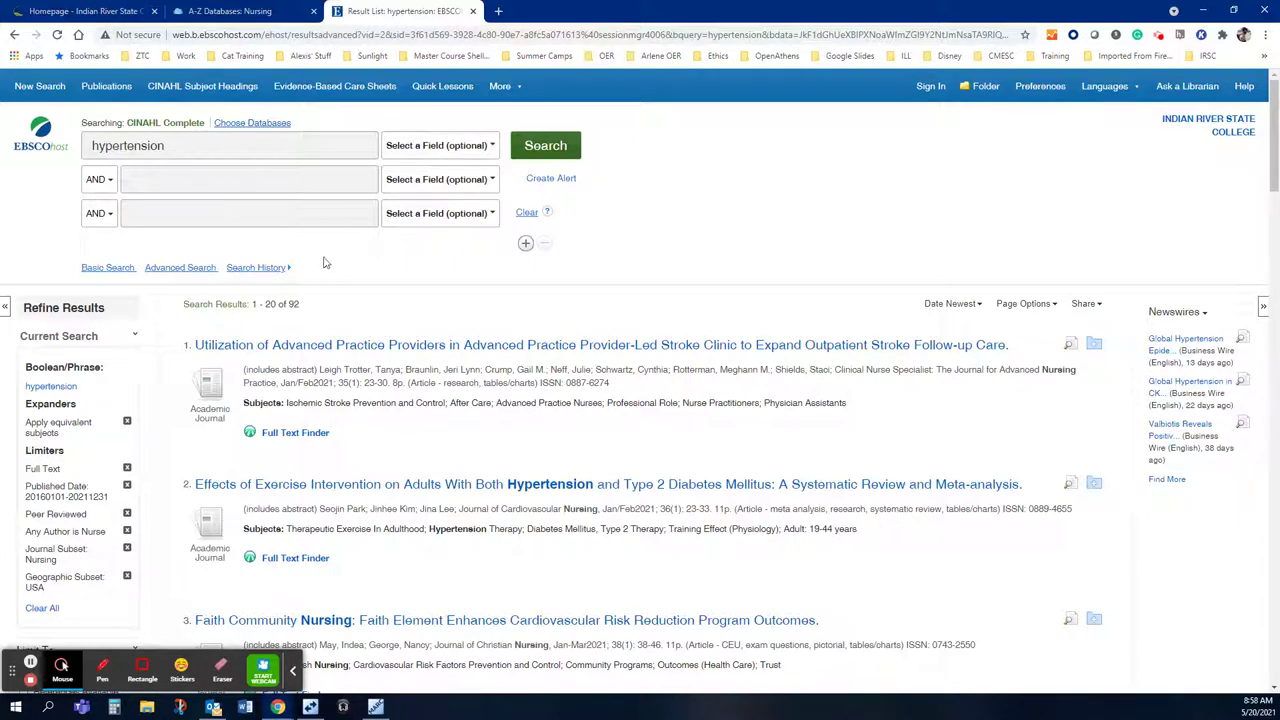
Step: Add 'hospital' as a second AND search term and run the search
{"action": "left_click", "coordinate": [295, 187]}
{"action": "type", "text": "h"}
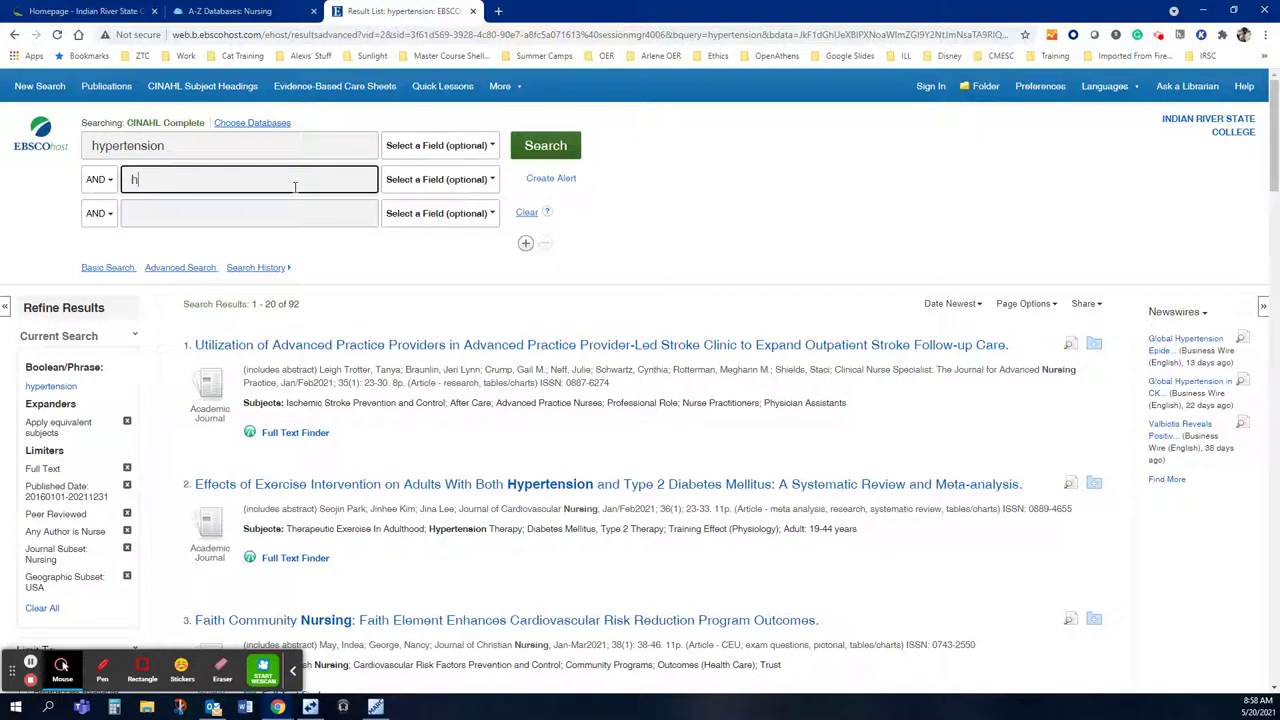
{"action": "type", "text": "ospital"}
{"action": "key", "text": "Return"}
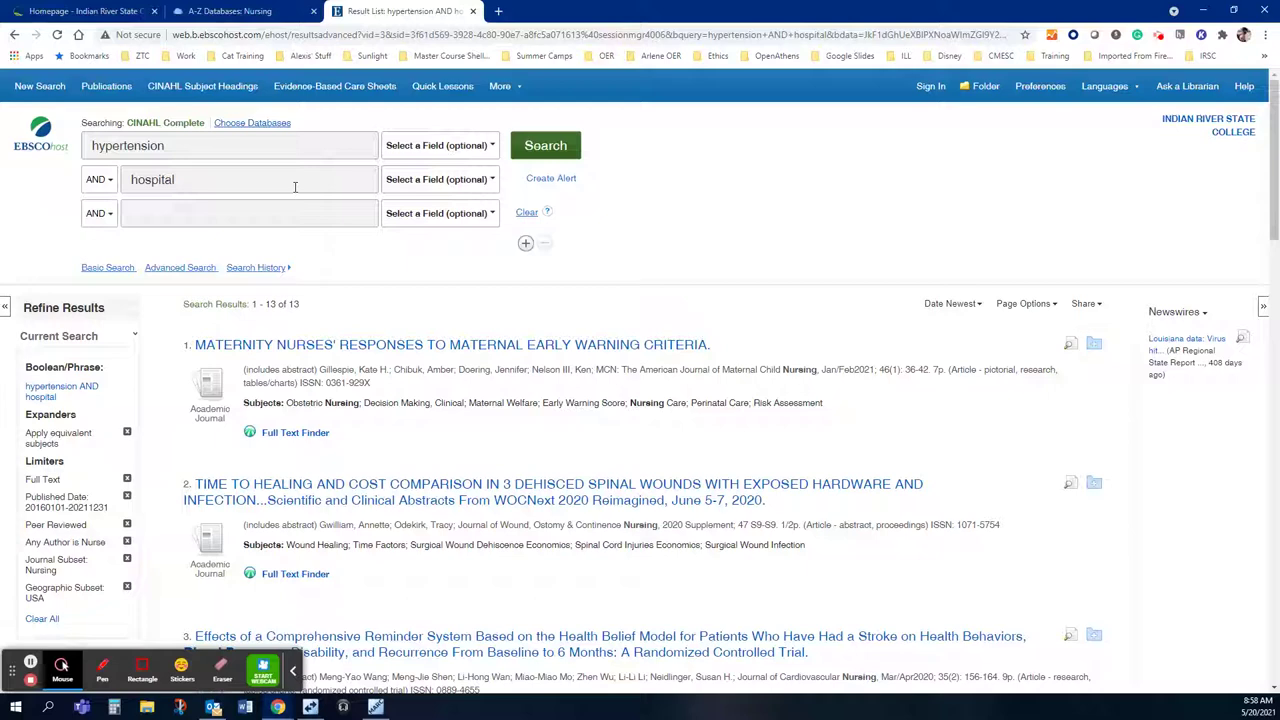
Step: Replace 'hospital' with 'United States' and rerun the search, giving 19 results
{"action": "left_click_drag", "start_coordinate": [183, 179], "coordinate": [114, 179]}
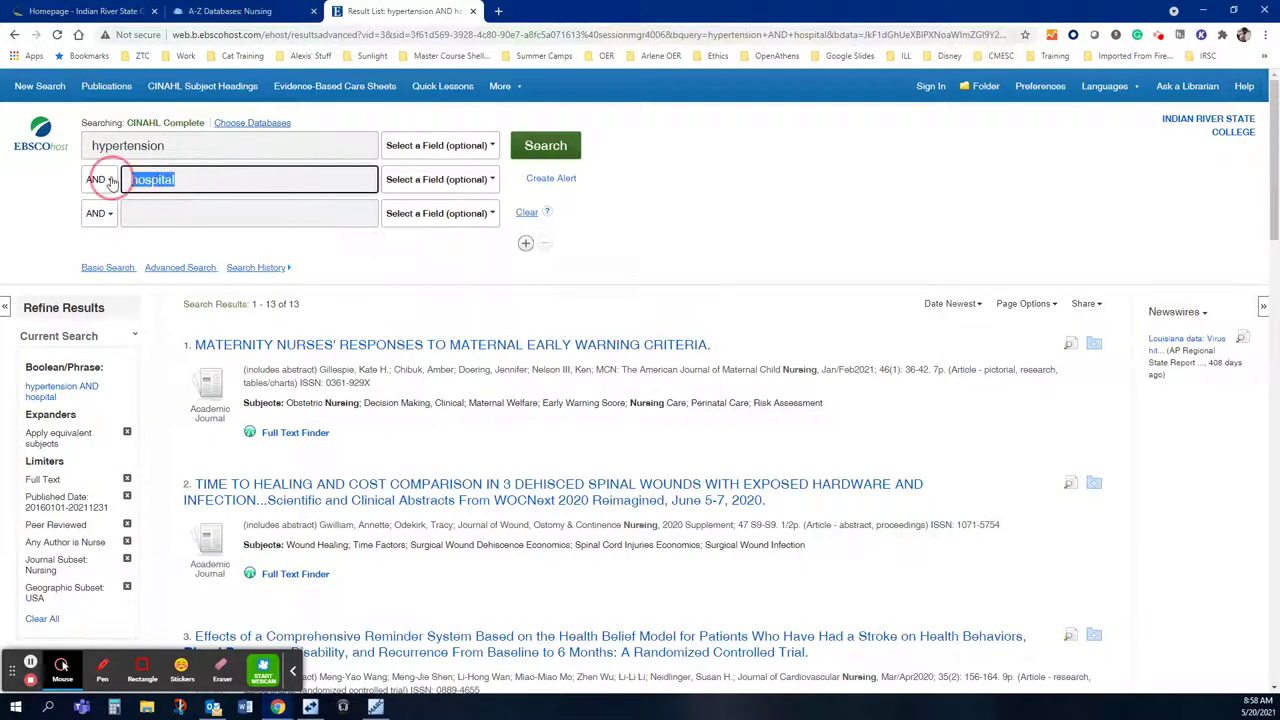
{"action": "type", "text": "Uni"}
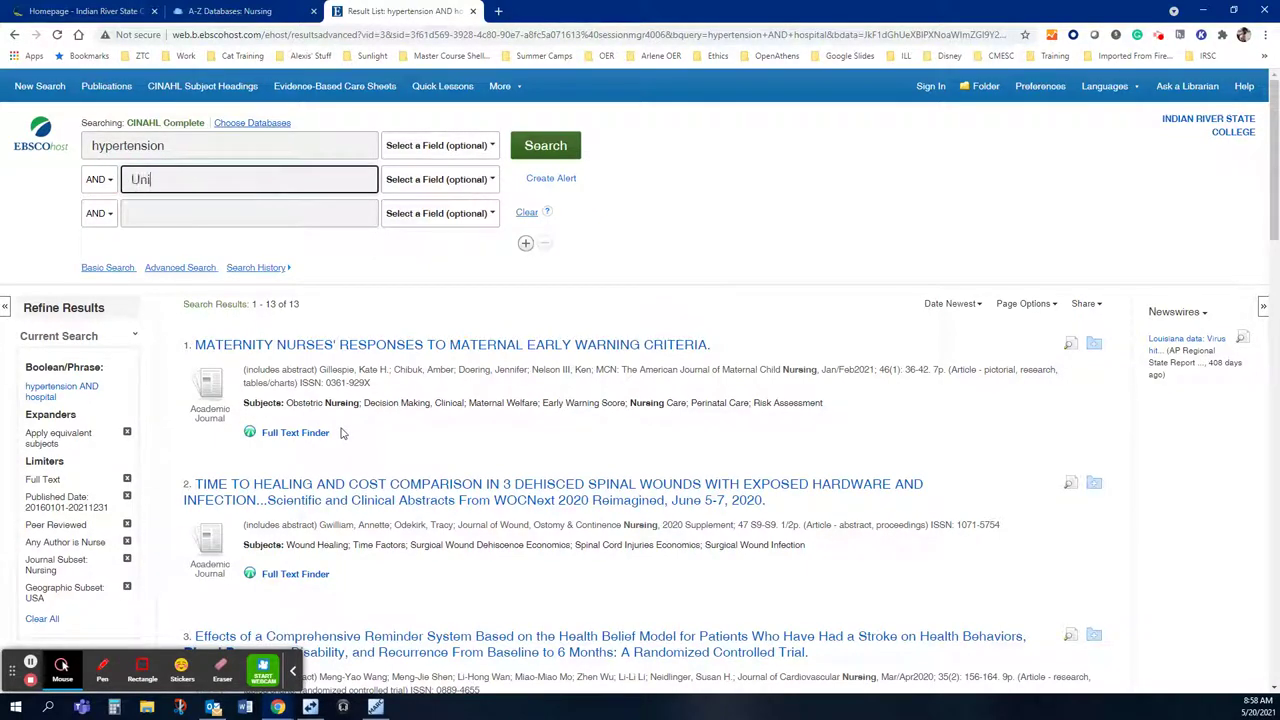
{"action": "type", "text": "ted States"}
{"action": "key", "text": "Return"}
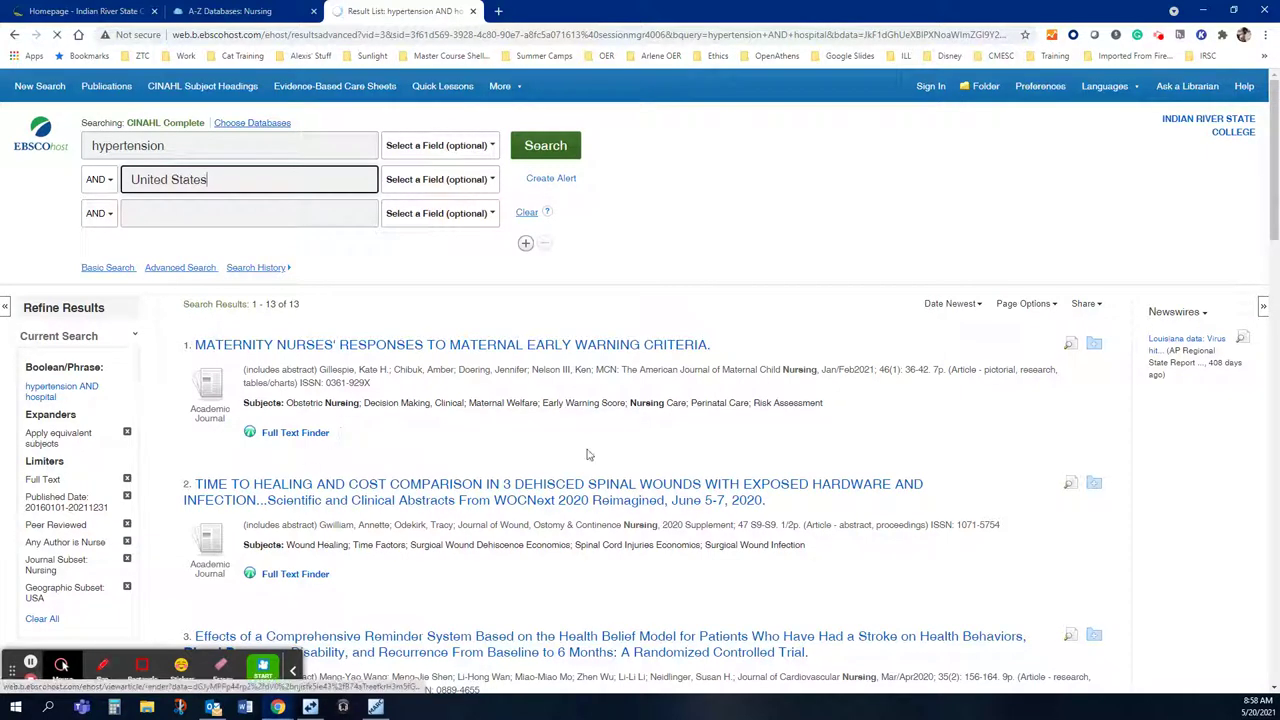
{"action": "left_click", "coordinate": [540, 148]}
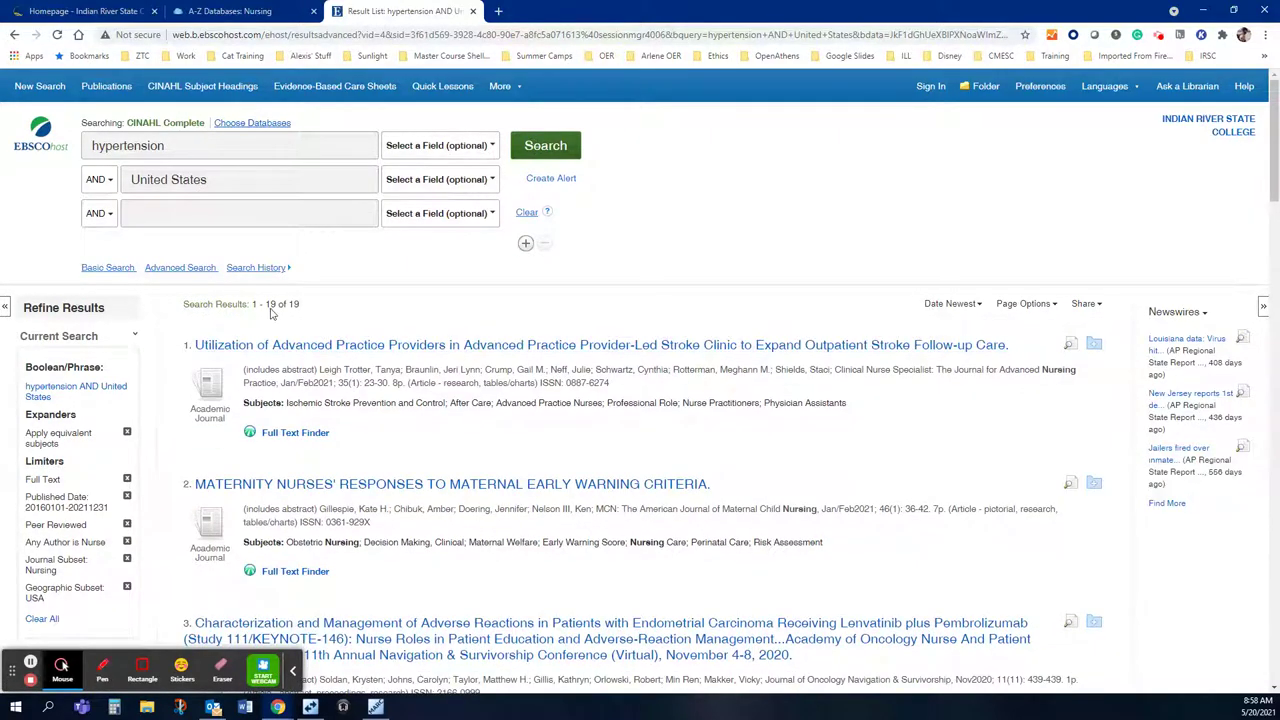
{"action": "left_click_drag", "start_coordinate": [265, 304], "coordinate": [328, 314]}
{"action": "scroll", "coordinate": [322, 214], "scroll_direction": "down", "scroll_amount": 2}
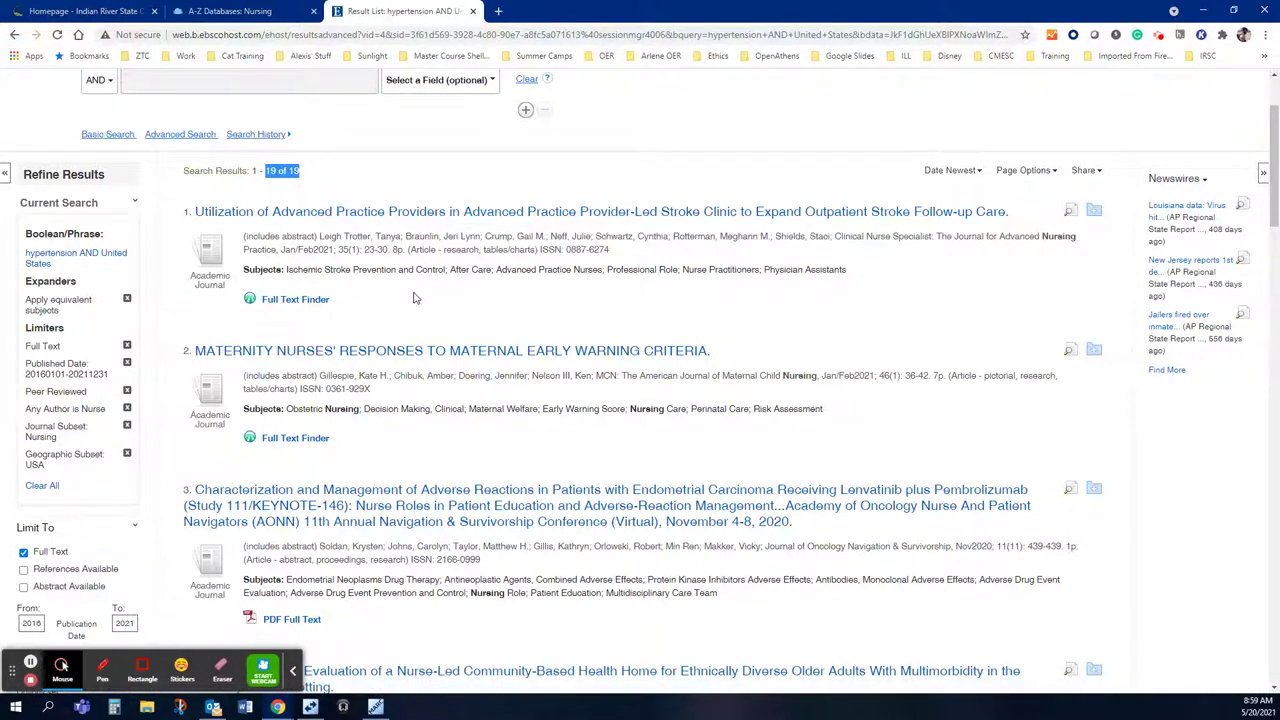
{"action": "scroll", "coordinate": [415, 298], "scroll_direction": "down", "scroll_amount": 1}
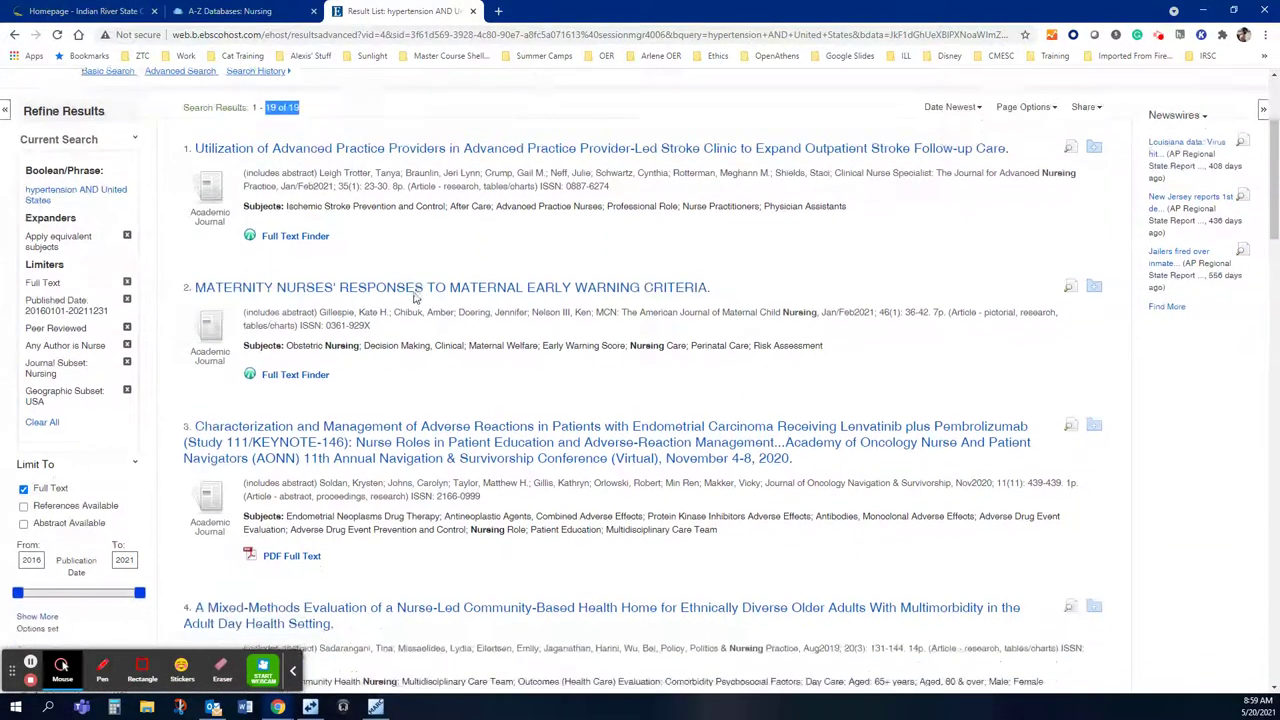
{"action": "scroll", "coordinate": [415, 298], "scroll_direction": "down", "scroll_amount": 2}
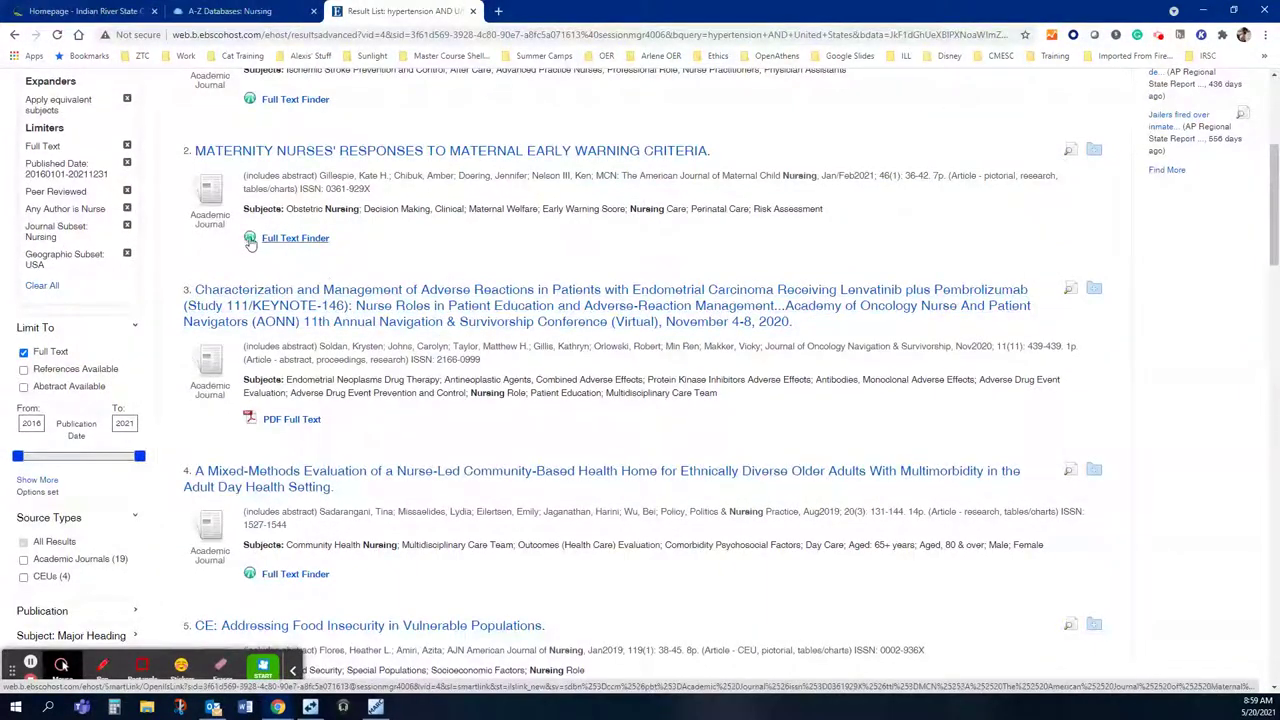
{"action": "scroll", "coordinate": [361, 252], "scroll_direction": "down", "scroll_amount": 1}
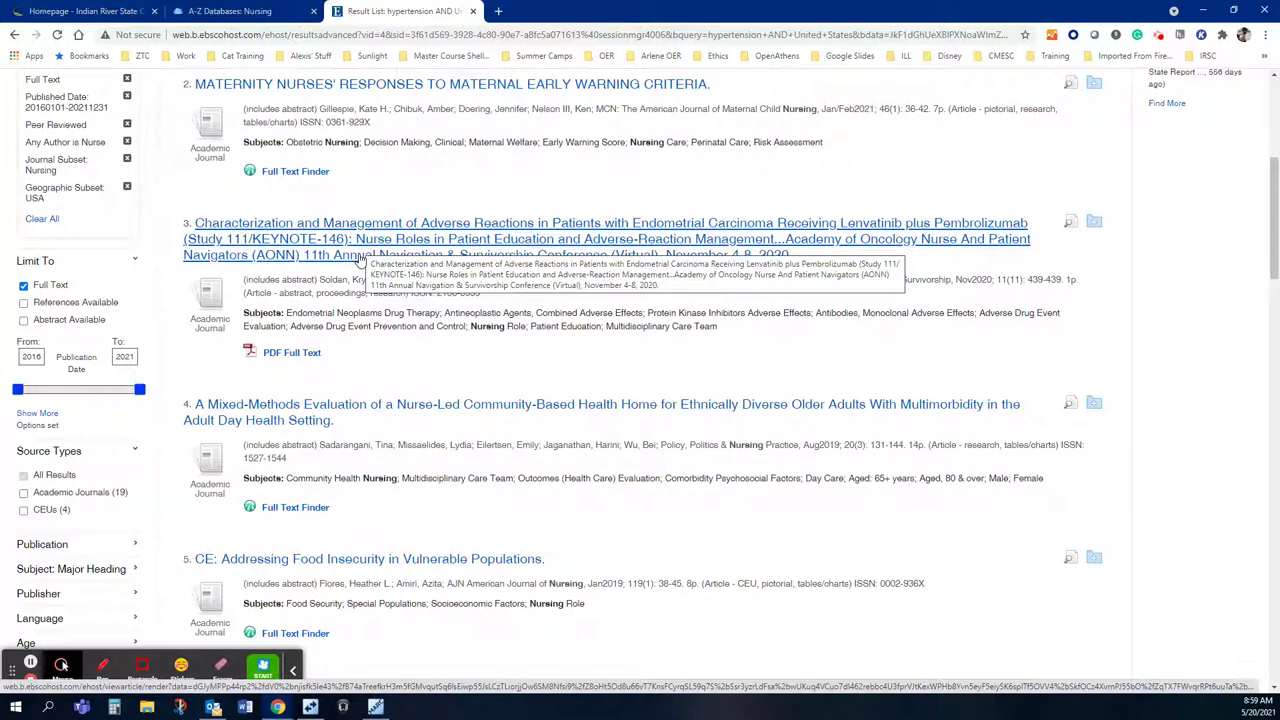
{"action": "left_click_drag", "start_coordinate": [287, 142], "coordinate": [872, 153]}
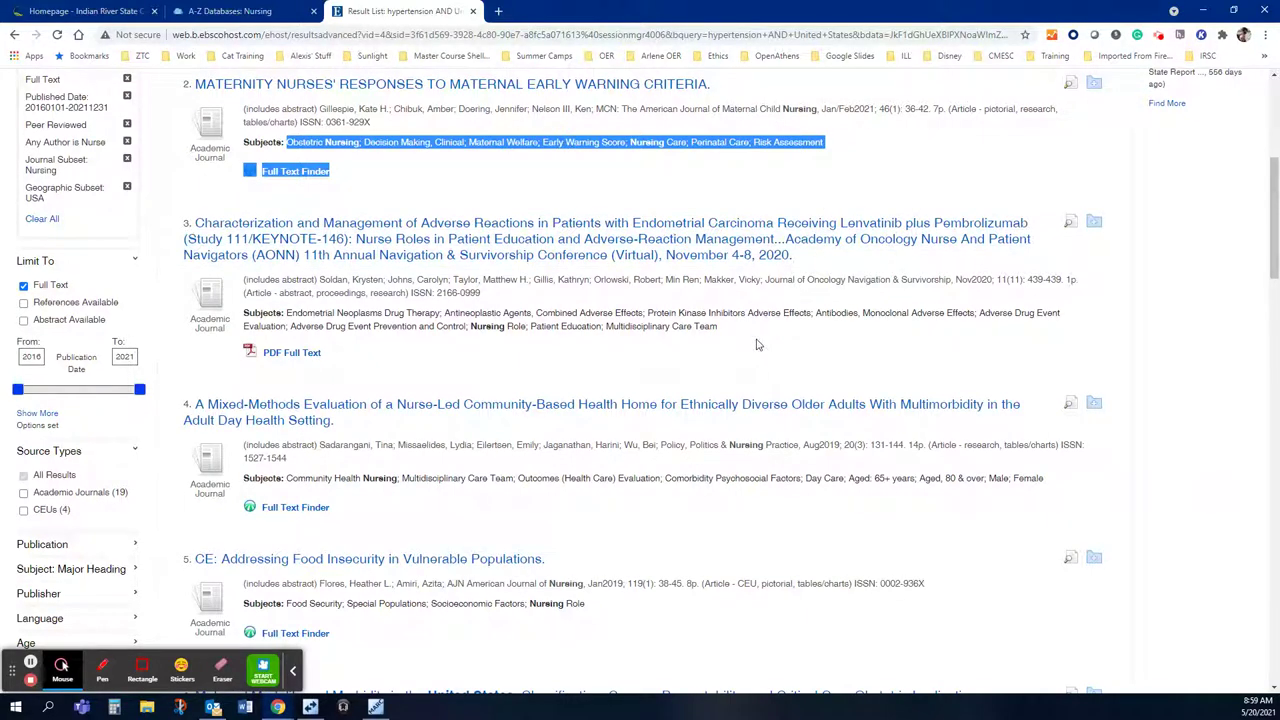
{"action": "scroll", "coordinate": [757, 345], "scroll_direction": "down", "scroll_amount": 1}
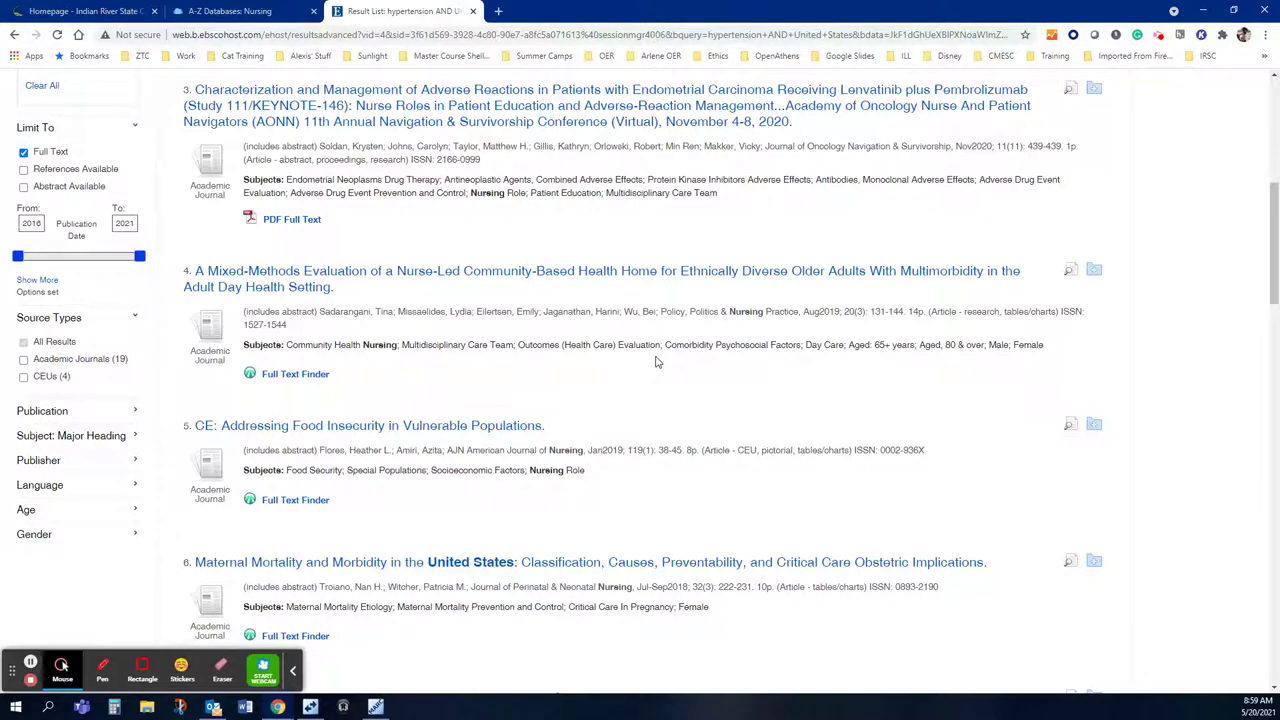
{"action": "scroll", "coordinate": [657, 362], "scroll_direction": "down", "scroll_amount": 1}
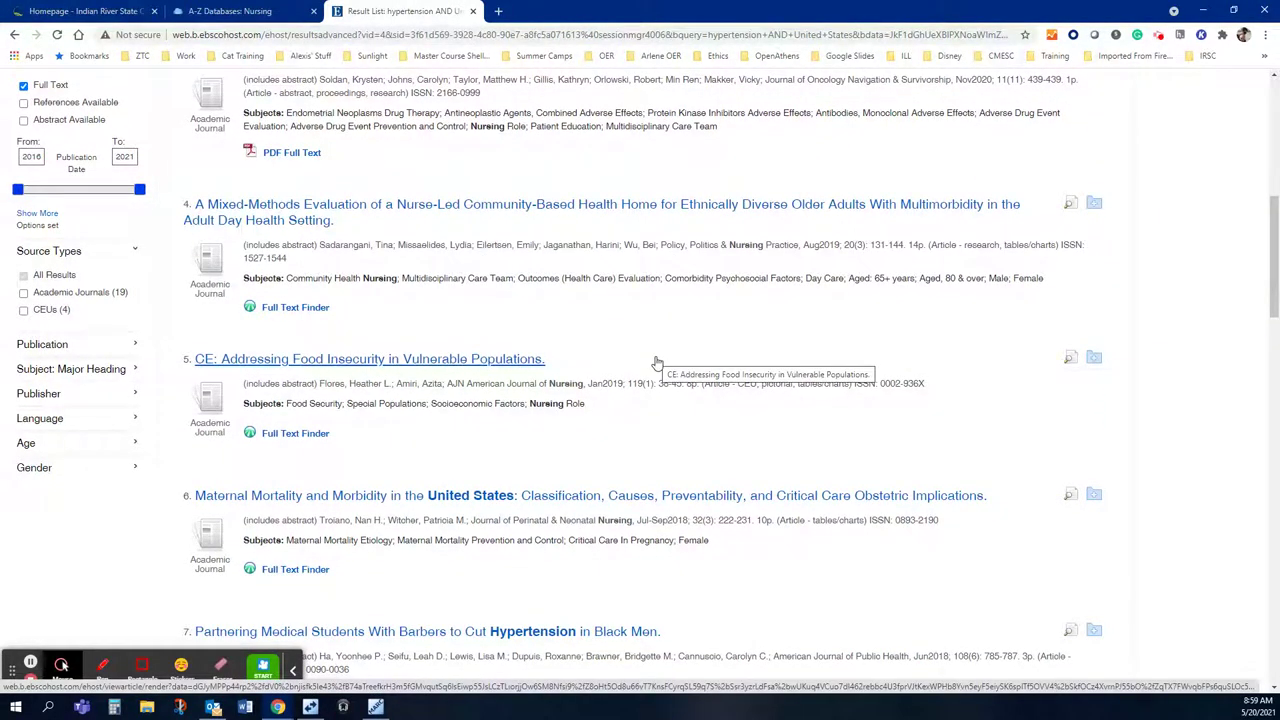
{"action": "scroll", "coordinate": [657, 362], "scroll_direction": "up", "scroll_amount": 5}
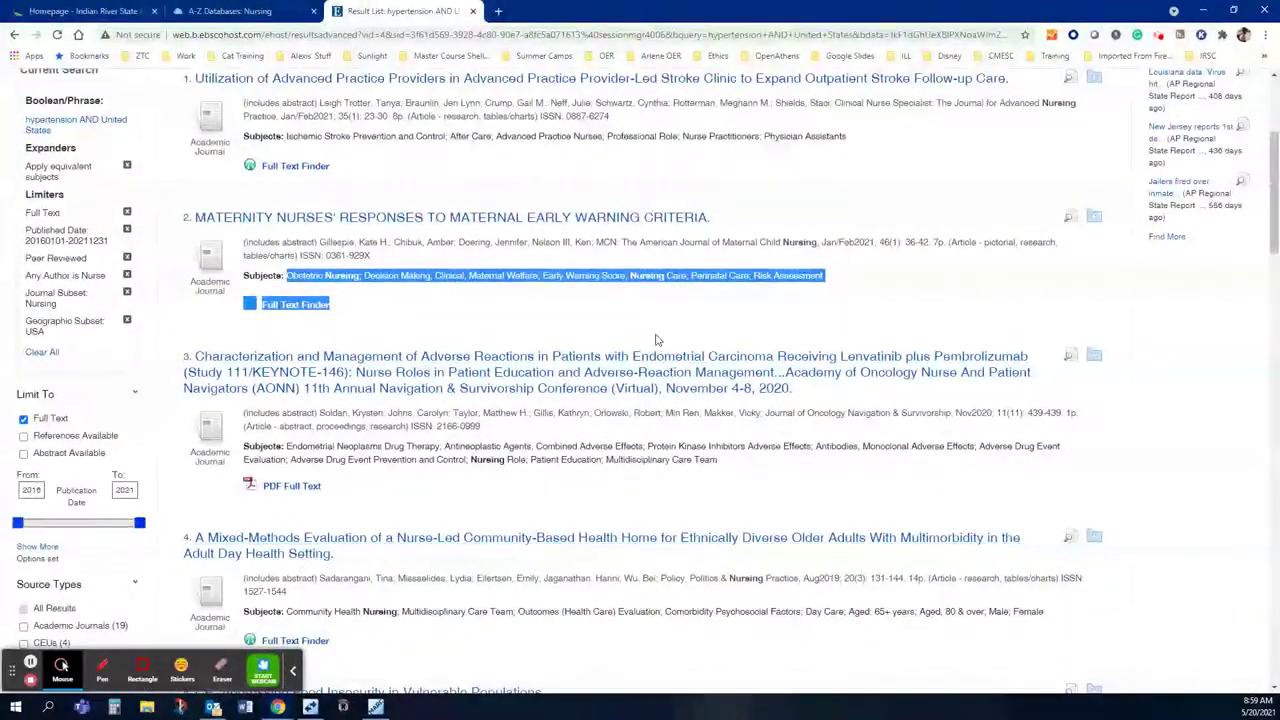
{"action": "scroll", "coordinate": [657, 342], "scroll_direction": "down", "scroll_amount": 3}
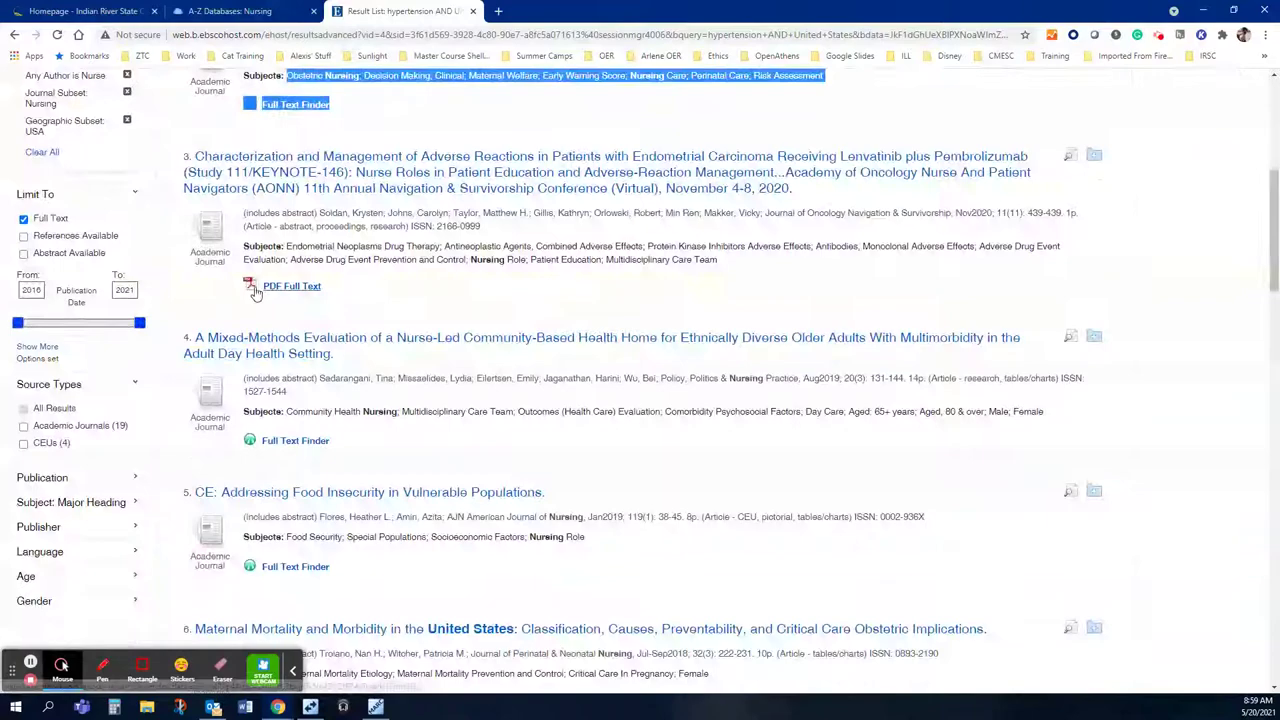
{"action": "scroll", "coordinate": [330, 300], "scroll_direction": "down", "scroll_amount": 3}
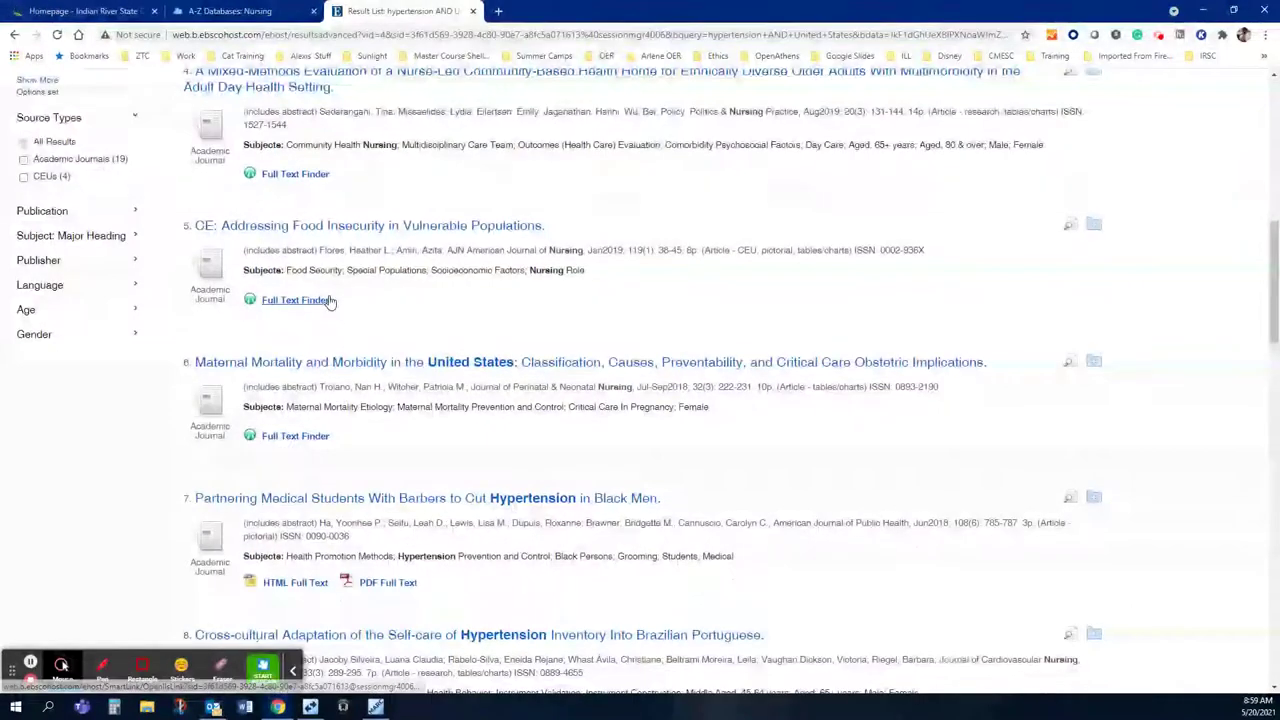
{"action": "scroll", "coordinate": [330, 300], "scroll_direction": "down", "scroll_amount": 2}
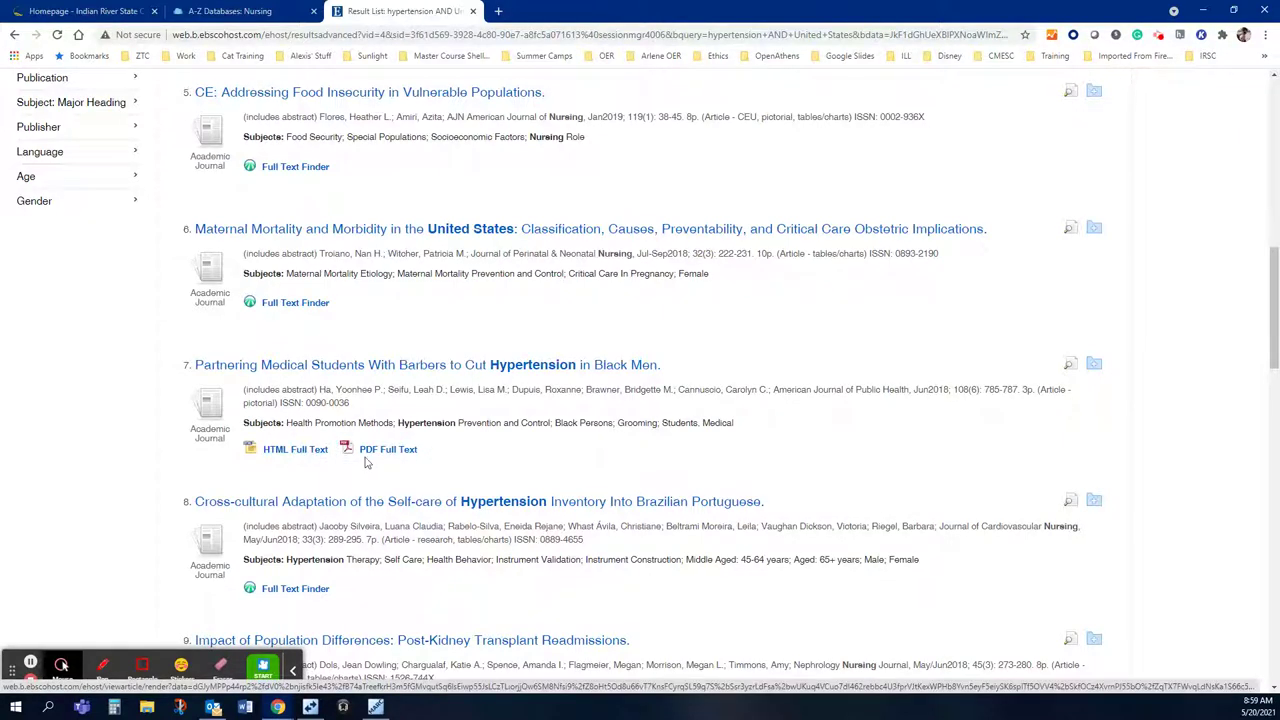
Step: Open result 7, the barbers hypertension article, and scroll through its Detailed Record
{"action": "left_click", "coordinate": [568, 370]}
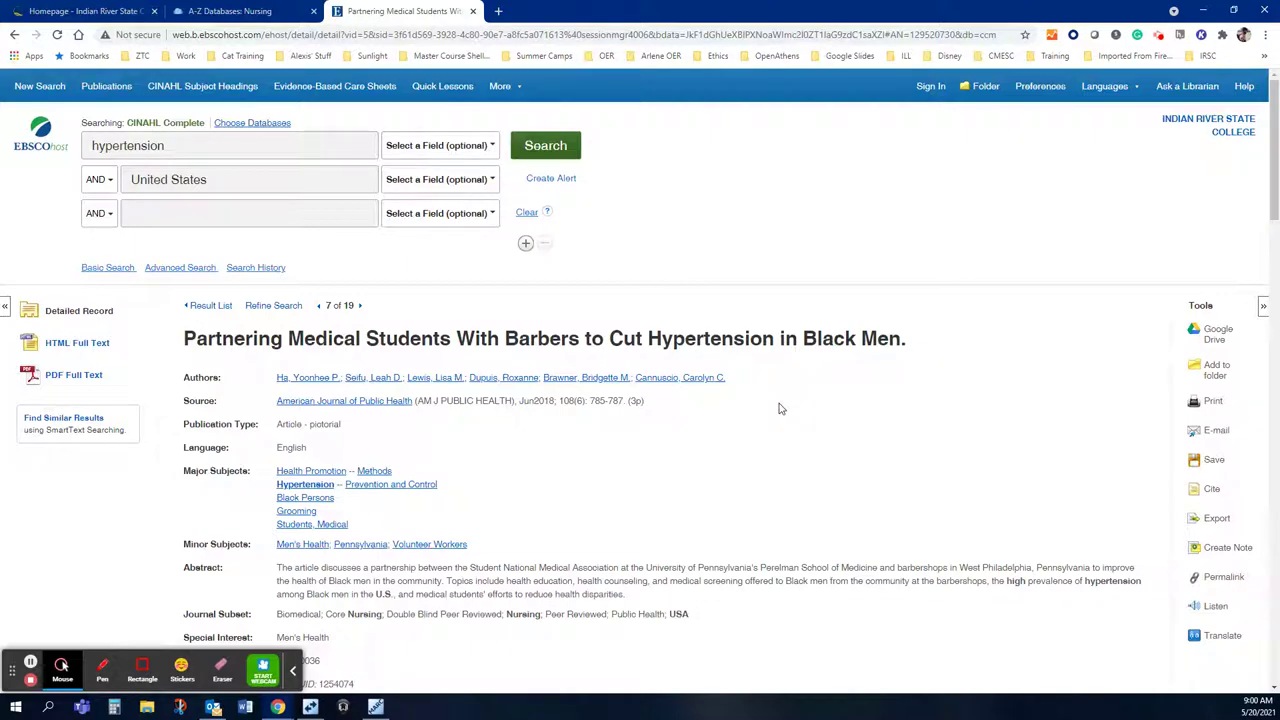
{"action": "scroll", "coordinate": [780, 408], "scroll_direction": "down", "scroll_amount": 2}
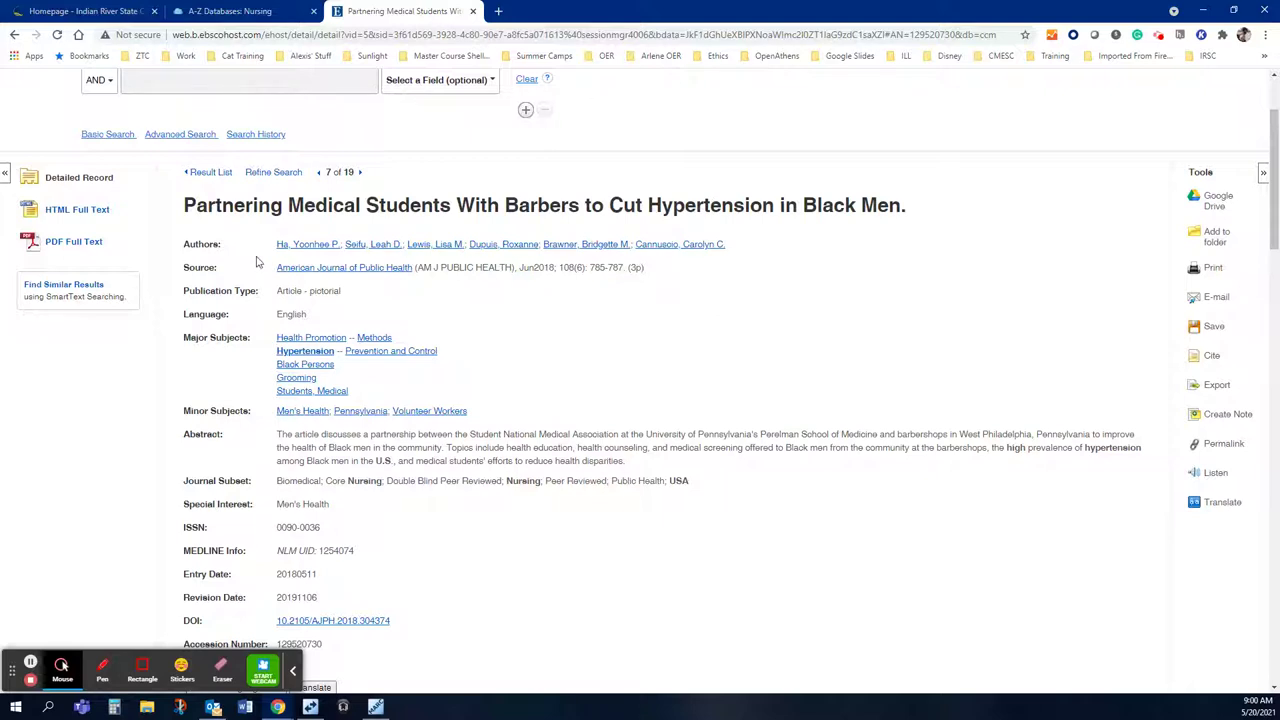
Step: View the American Journal of Public Health details, highlighting the publisher's address, then return to the record
{"action": "left_click", "coordinate": [292, 272]}
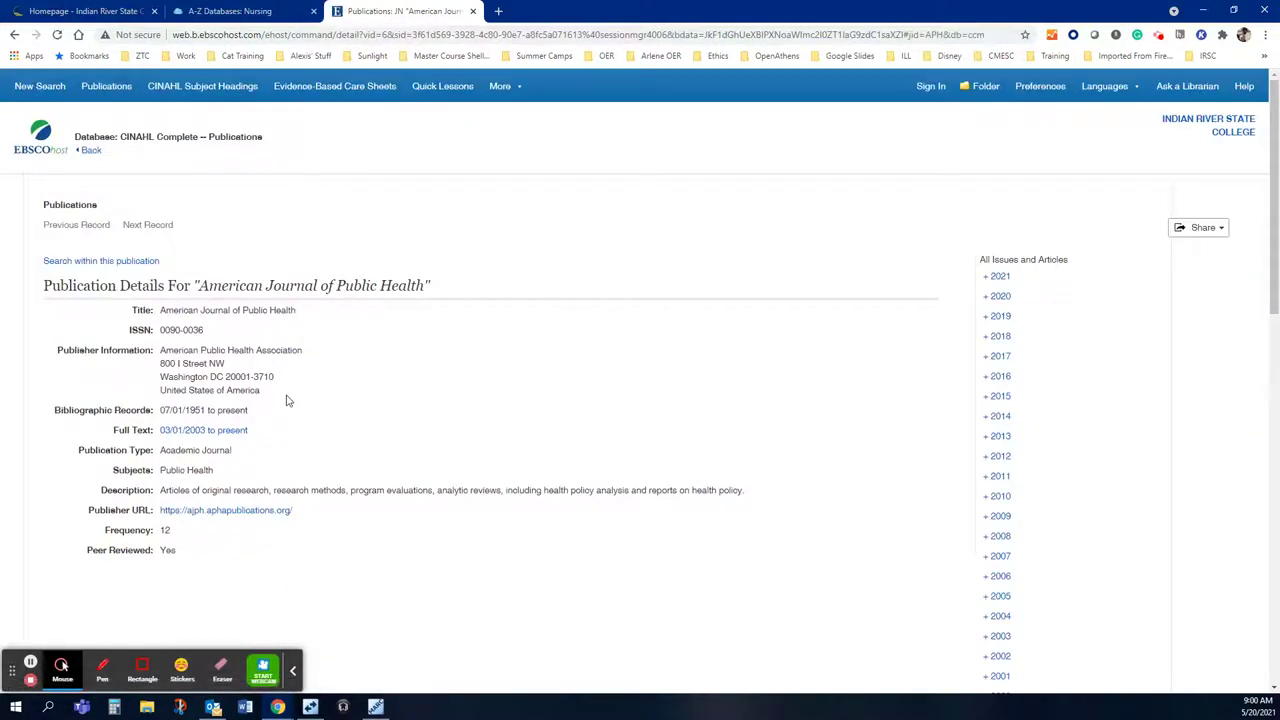
{"action": "left_click_drag", "start_coordinate": [259, 391], "coordinate": [155, 380]}
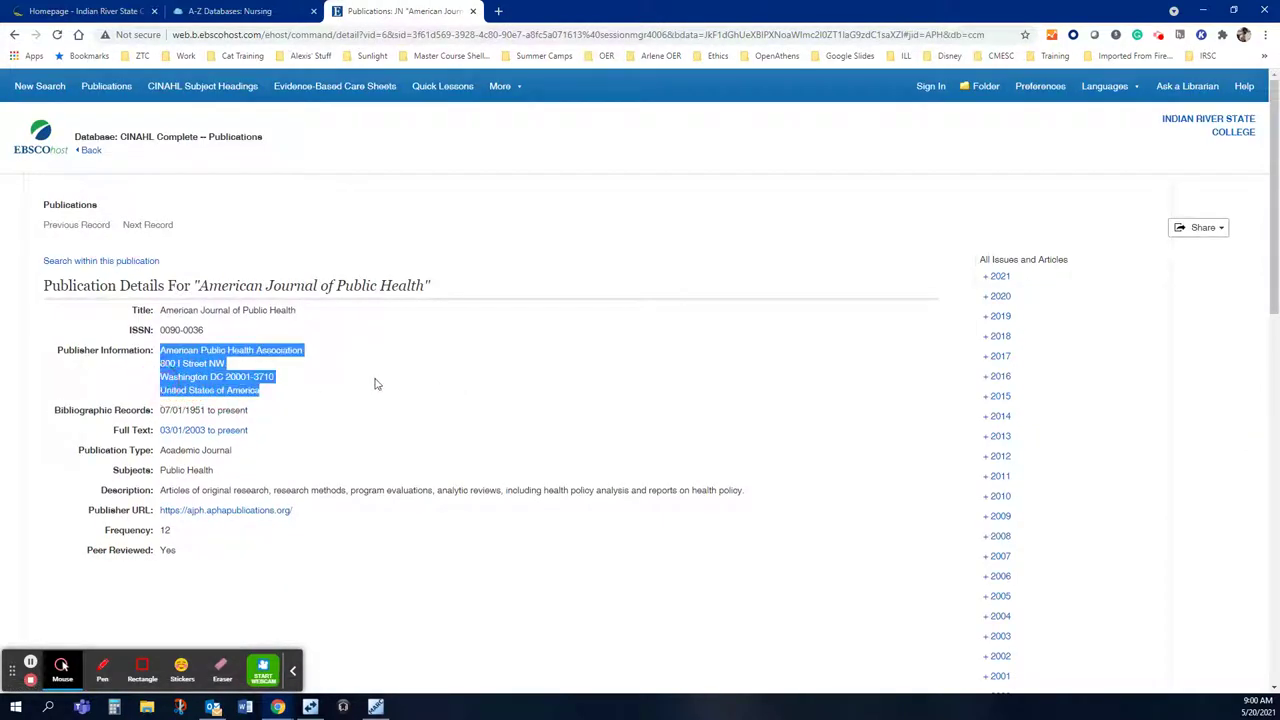
{"action": "left_click", "coordinate": [89, 150]}
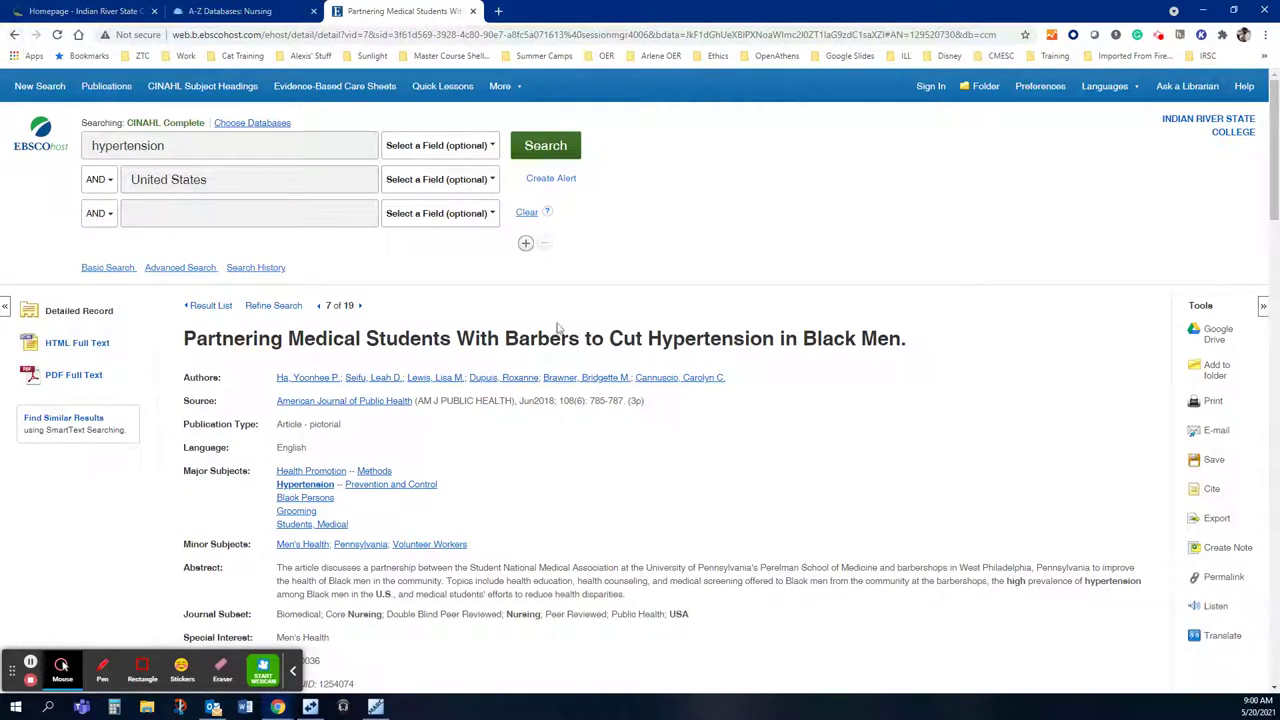
Step: Highlight and review the article's abstract, then load its PDF Full Text
{"action": "scroll", "coordinate": [568, 437], "scroll_direction": "down", "scroll_amount": 3}
{"action": "scroll", "coordinate": [570, 436], "scroll_direction": "down", "scroll_amount": 3}
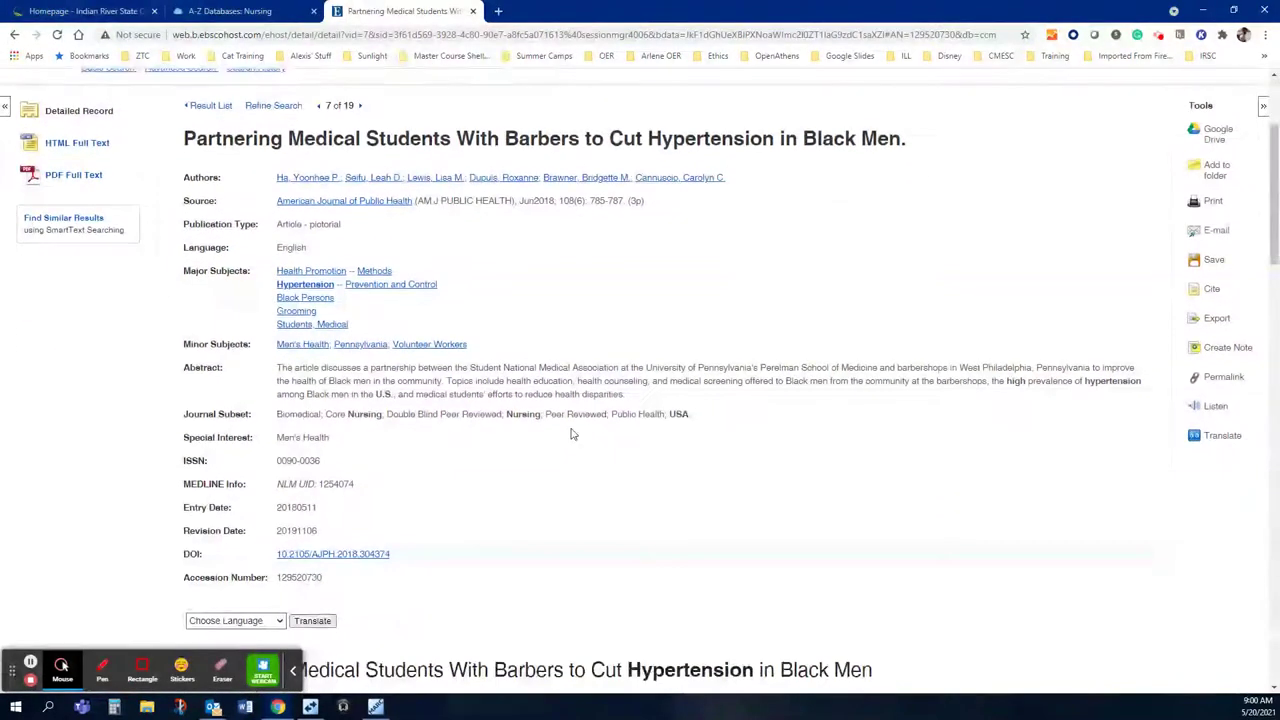
{"action": "scroll", "coordinate": [571, 434], "scroll_direction": "down", "scroll_amount": 5}
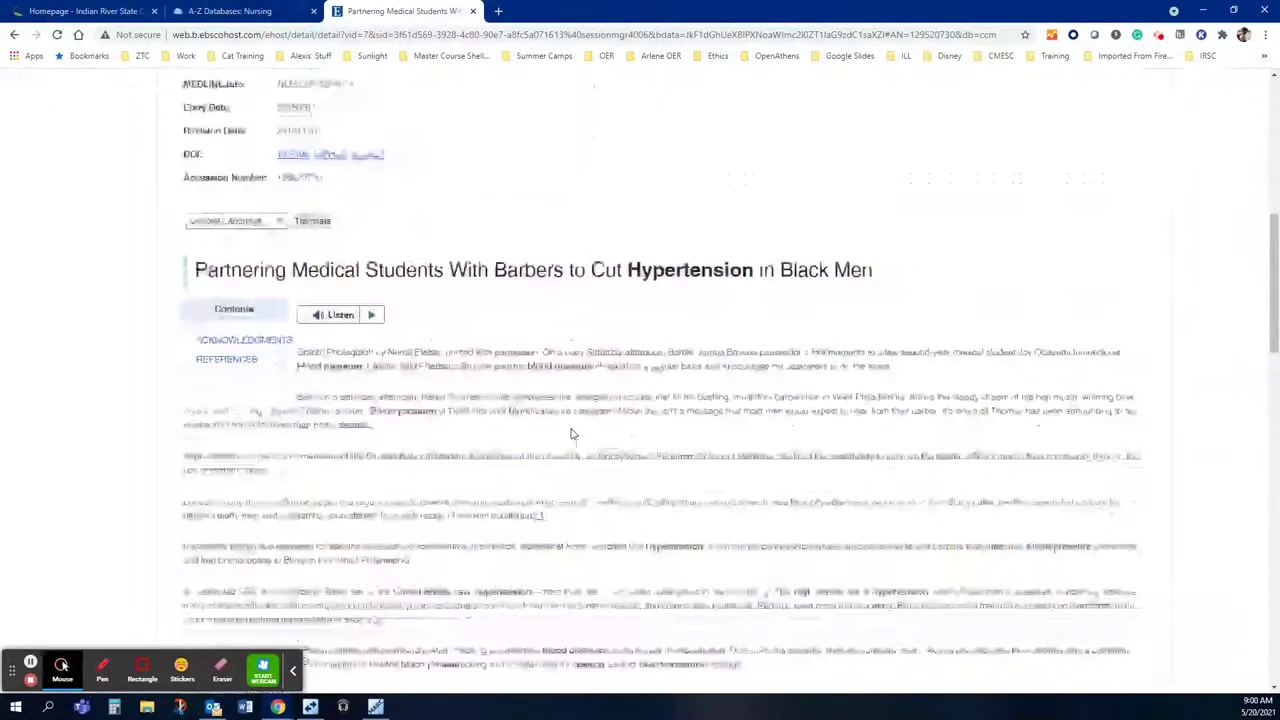
{"action": "scroll", "coordinate": [571, 434], "scroll_direction": "up", "scroll_amount": 3}
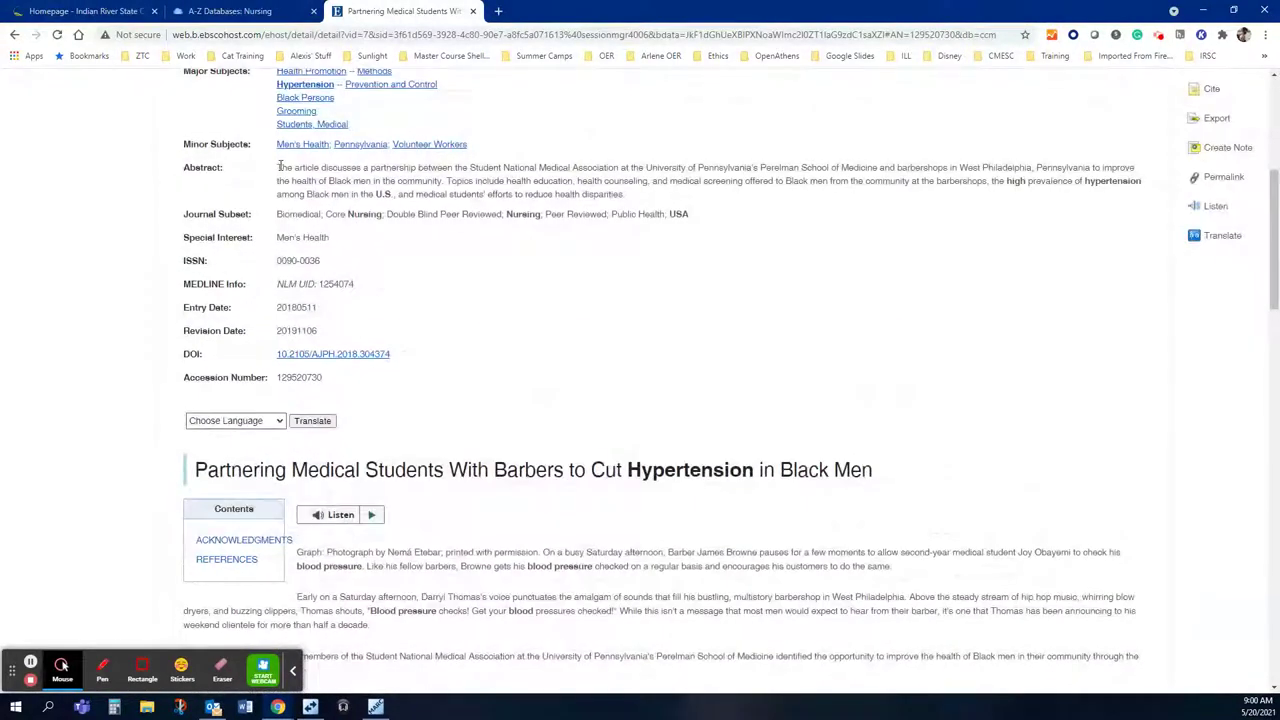
{"action": "left_click_drag", "start_coordinate": [280, 167], "coordinate": [652, 213]}
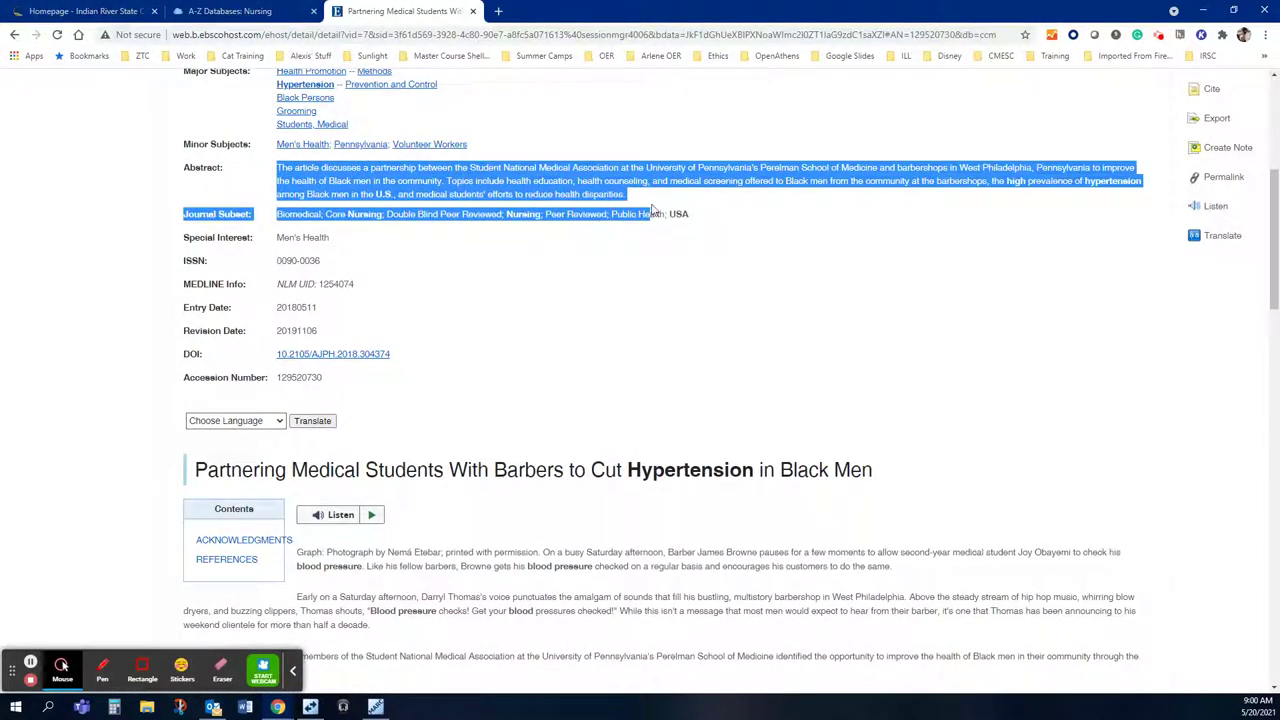
{"action": "left_click", "coordinate": [718, 213]}
{"action": "scroll", "coordinate": [720, 212], "scroll_direction": "up", "scroll_amount": 3}
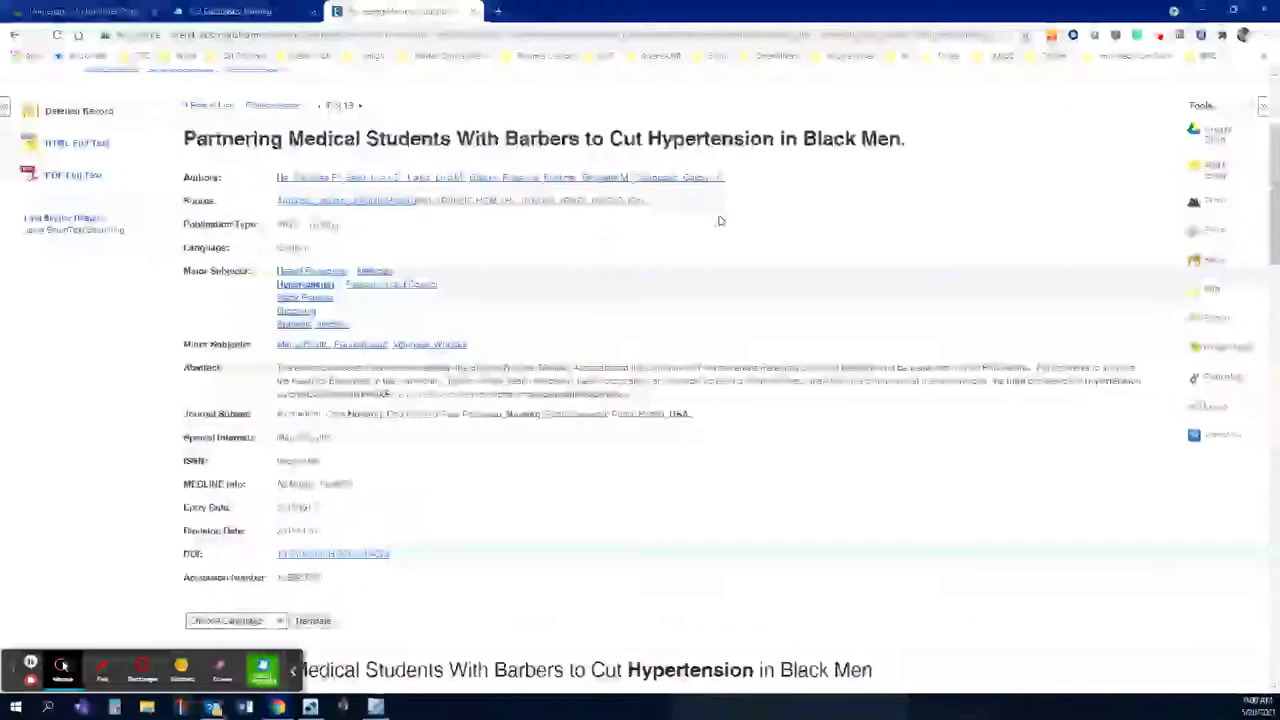
{"action": "left_click", "coordinate": [62, 176]}
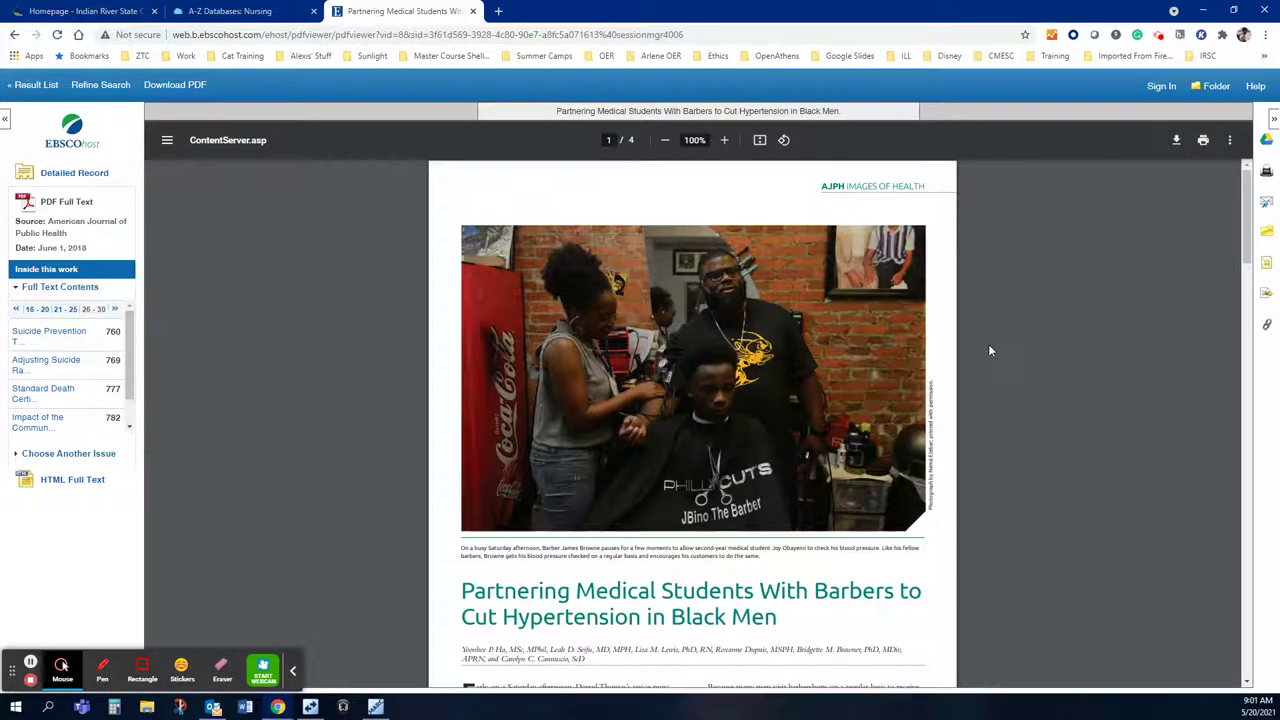
Step: Scroll through all four PDF pages, highlighting the author line, then scroll back up
{"action": "scroll", "coordinate": [989, 350], "scroll_direction": "down", "scroll_amount": 3}
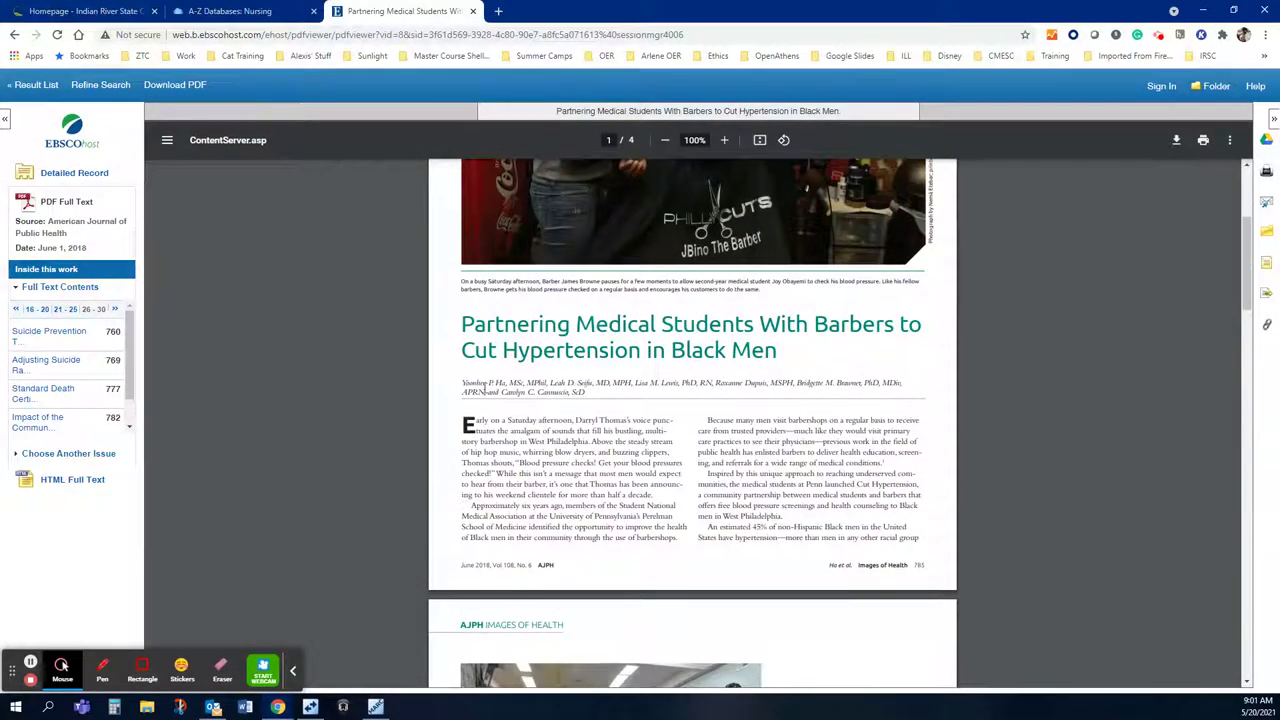
{"action": "left_click_drag", "start_coordinate": [462, 383], "coordinate": [623, 401]}
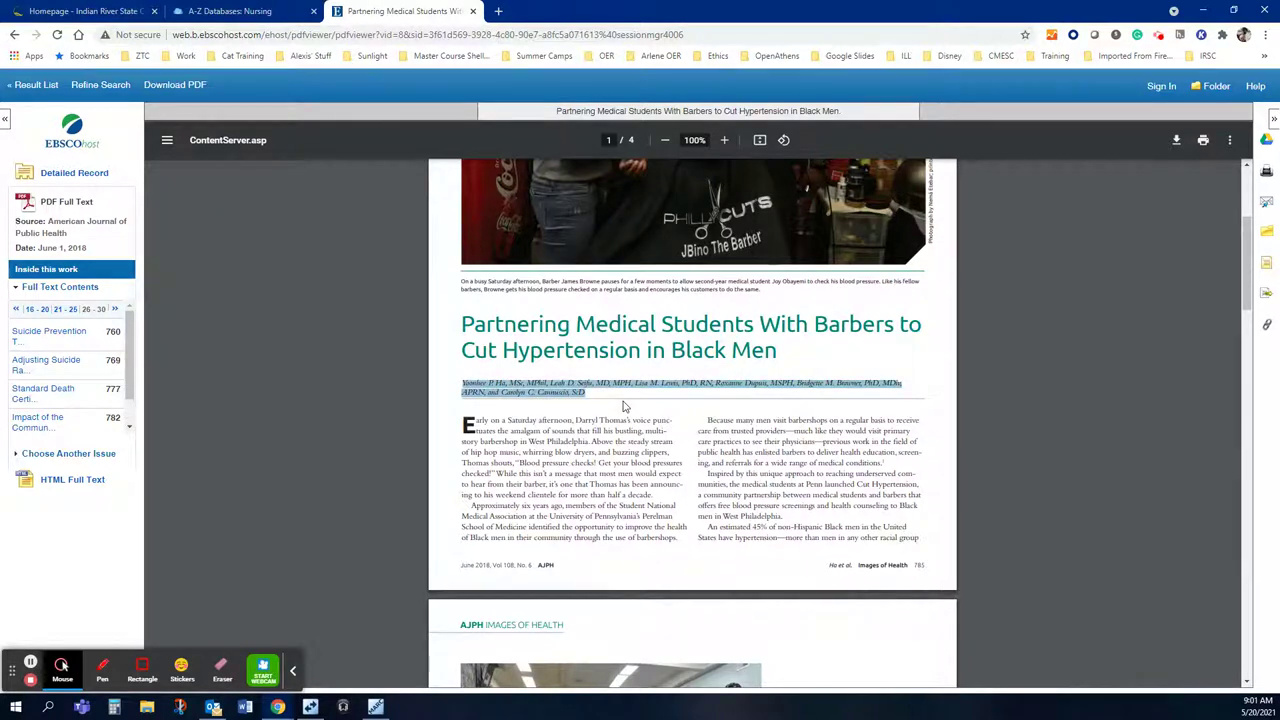
{"action": "scroll", "coordinate": [623, 405], "scroll_direction": "down", "scroll_amount": 1}
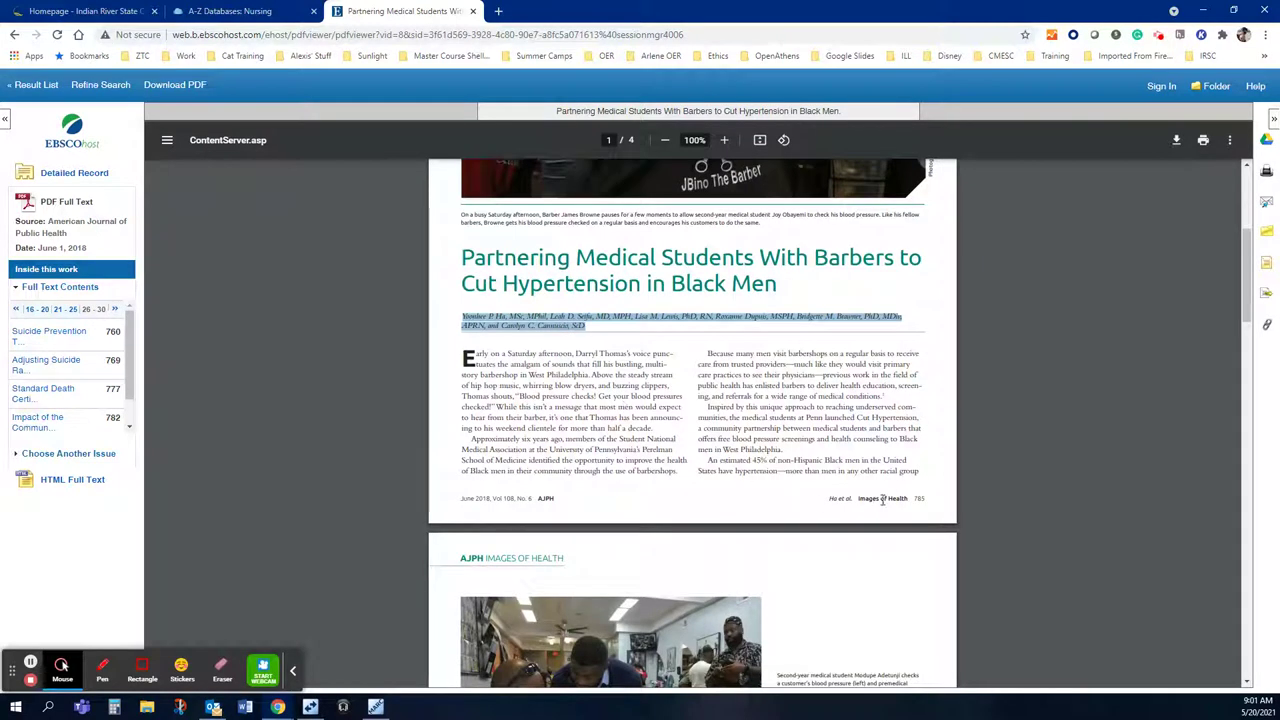
{"action": "left_click", "coordinate": [927, 497]}
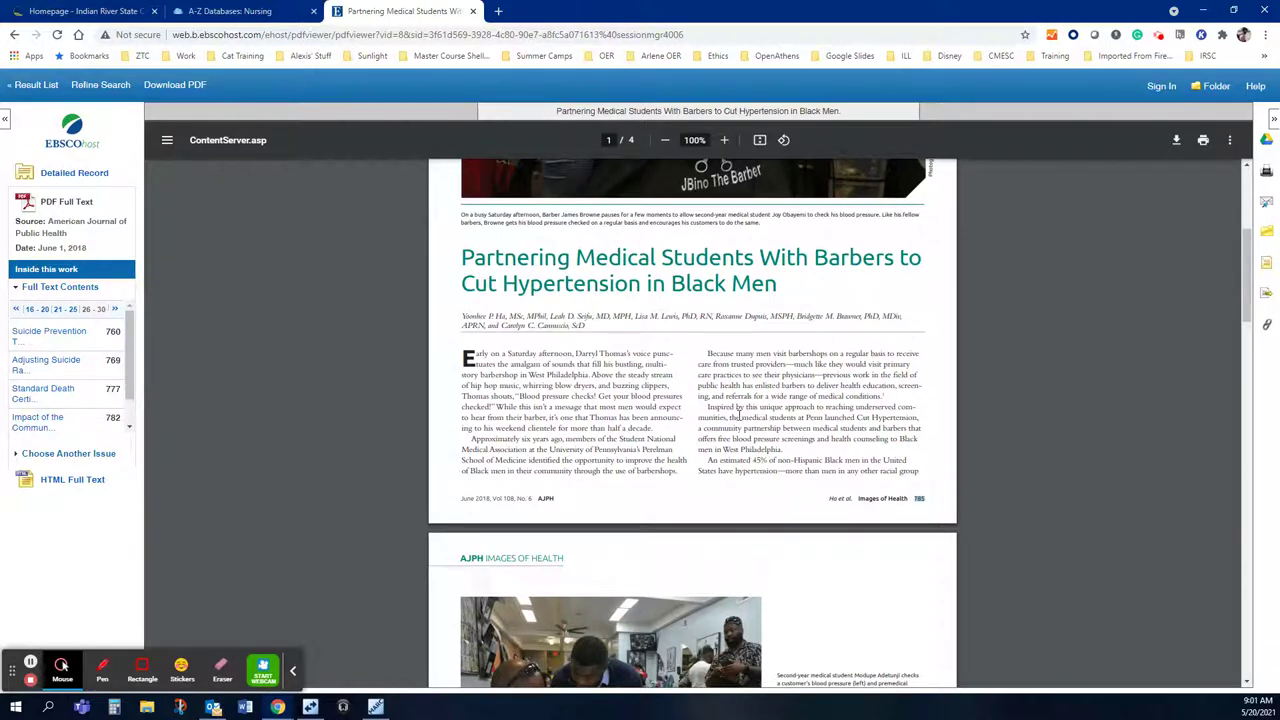
{"action": "scroll", "coordinate": [738, 412], "scroll_direction": "down", "scroll_amount": 6}
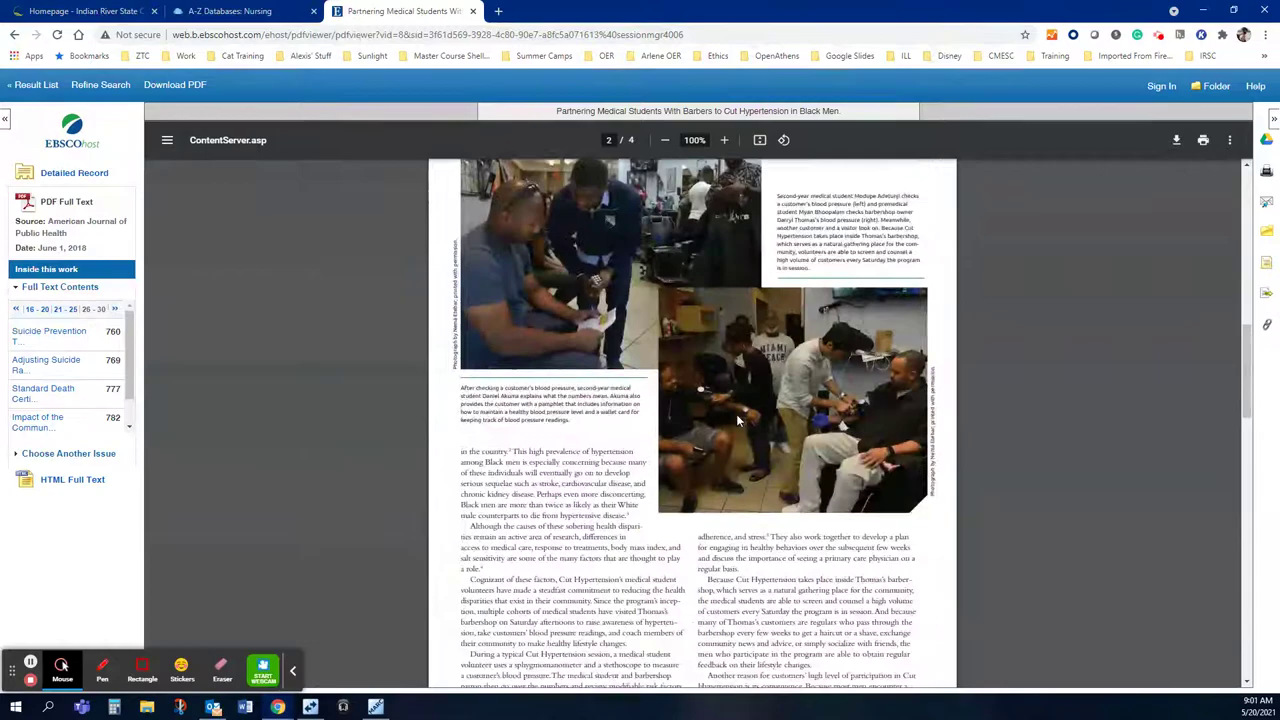
{"action": "scroll", "coordinate": [738, 420], "scroll_direction": "down", "scroll_amount": 10}
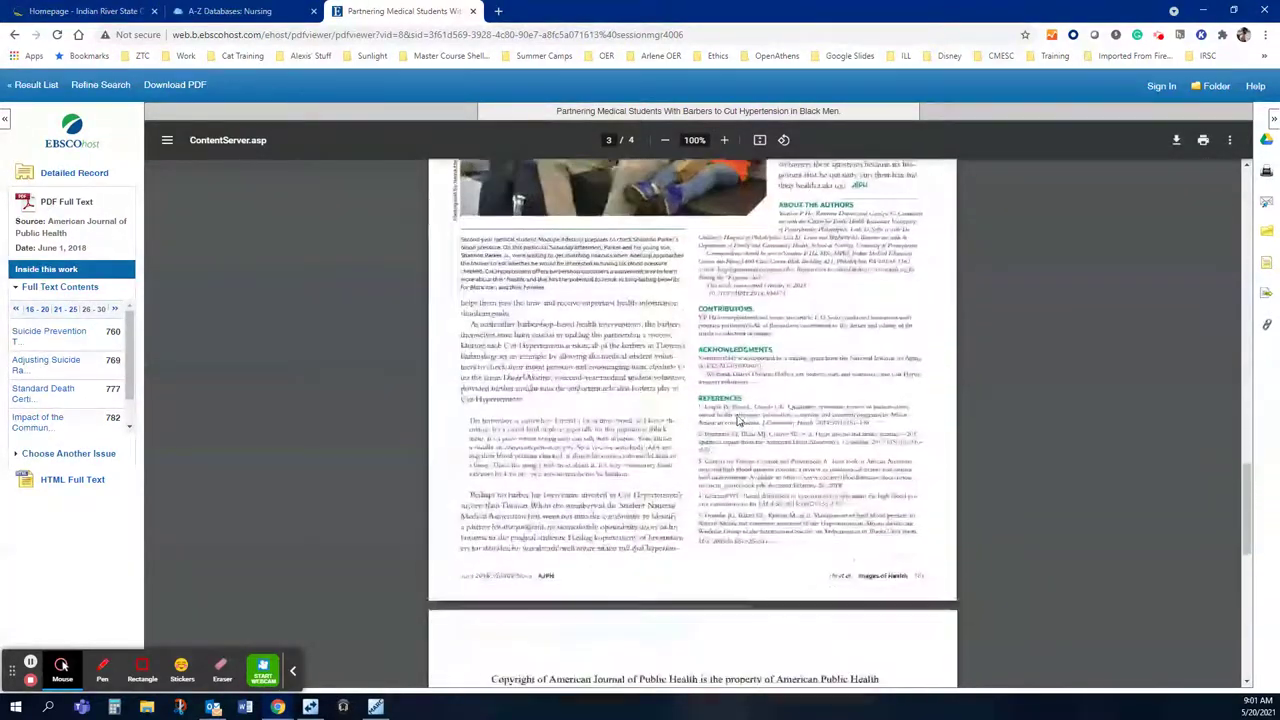
{"action": "scroll", "coordinate": [738, 420], "scroll_direction": "down", "scroll_amount": 3}
{"action": "scroll", "coordinate": [736, 414], "scroll_direction": "up", "scroll_amount": 8}
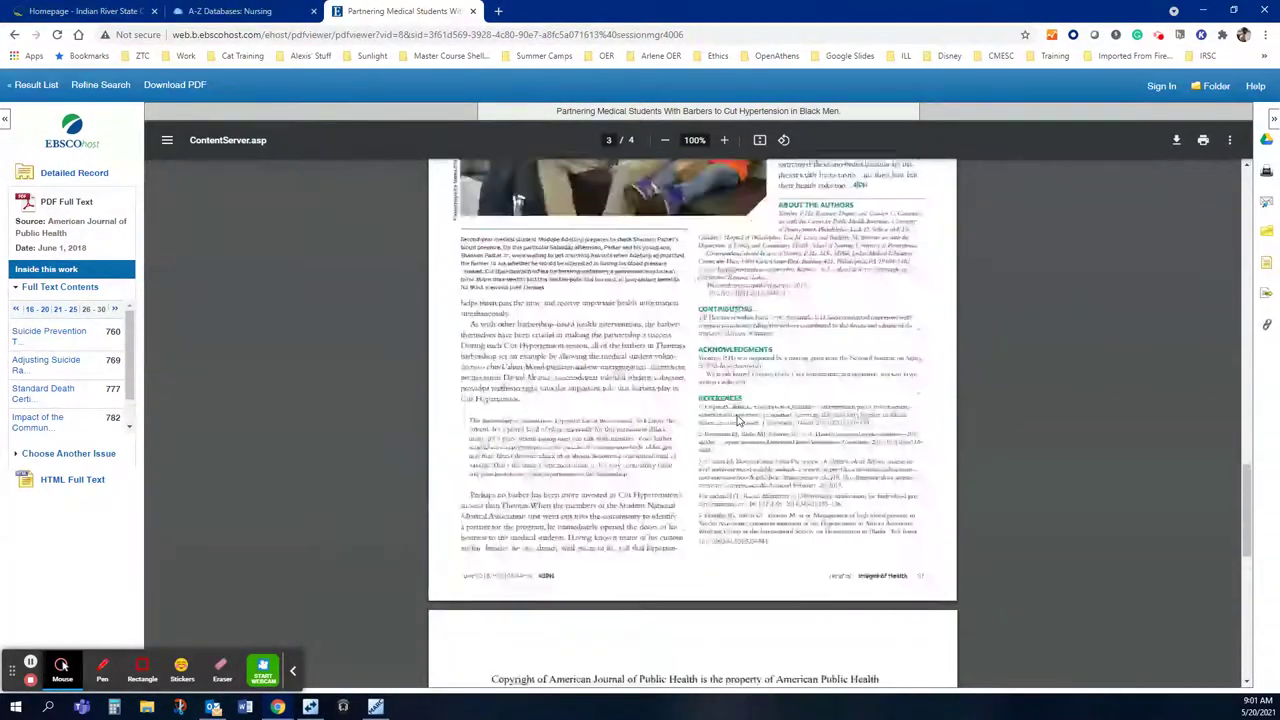
{"action": "scroll", "coordinate": [736, 414], "scroll_direction": "up", "scroll_amount": 15}
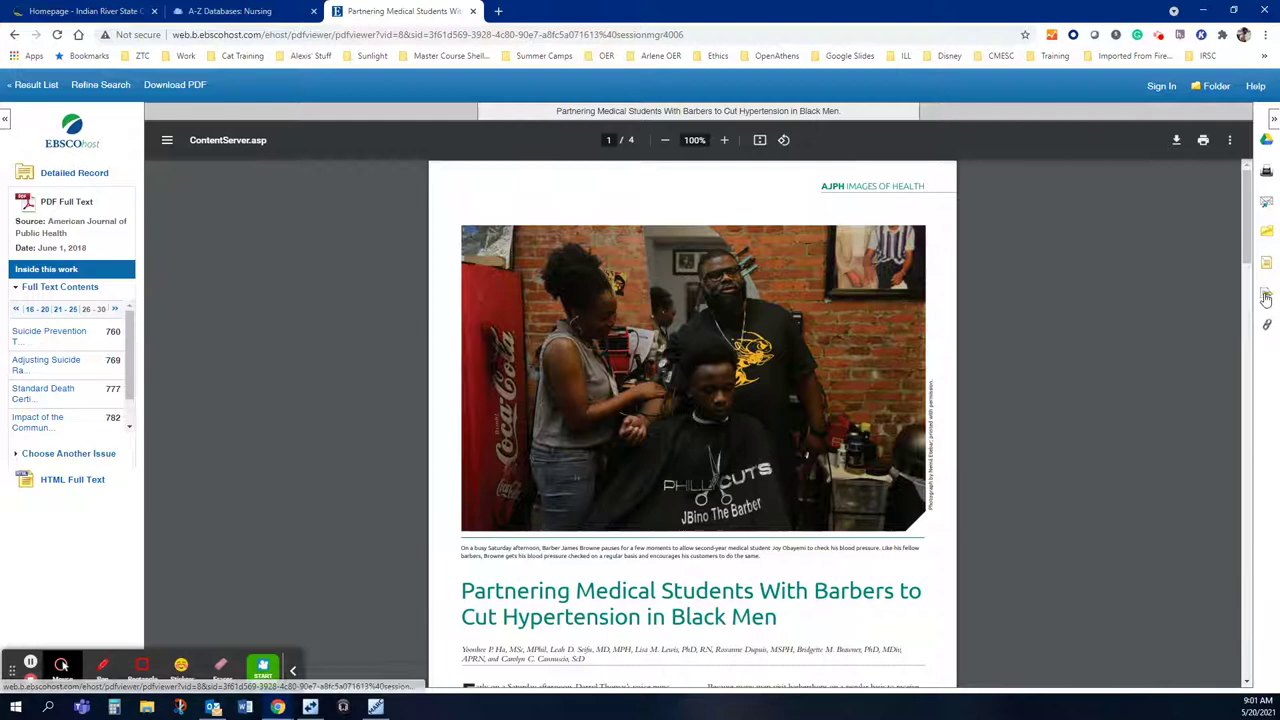
Step: Send the barbers hypertension article to your own address, subject 'Maybe article', in APA 7th Edition format
{"action": "left_click", "coordinate": [1266, 203]}
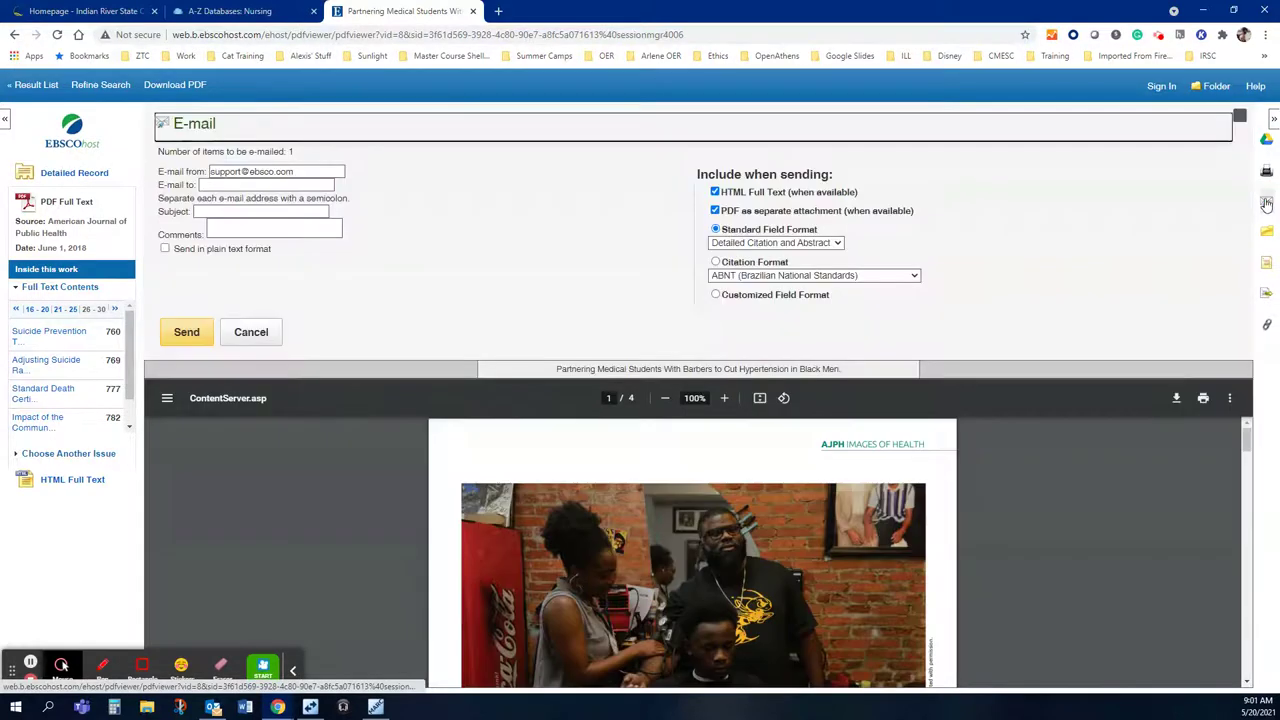
{"action": "left_click", "coordinate": [304, 185]}
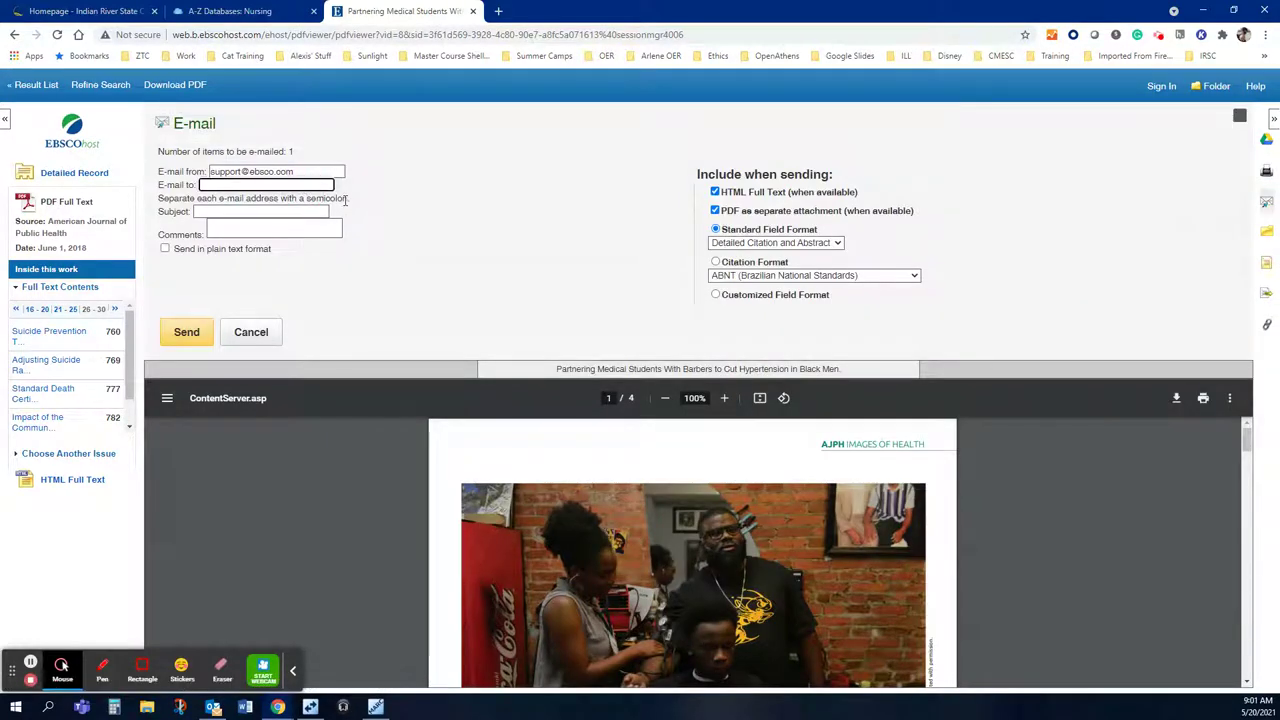
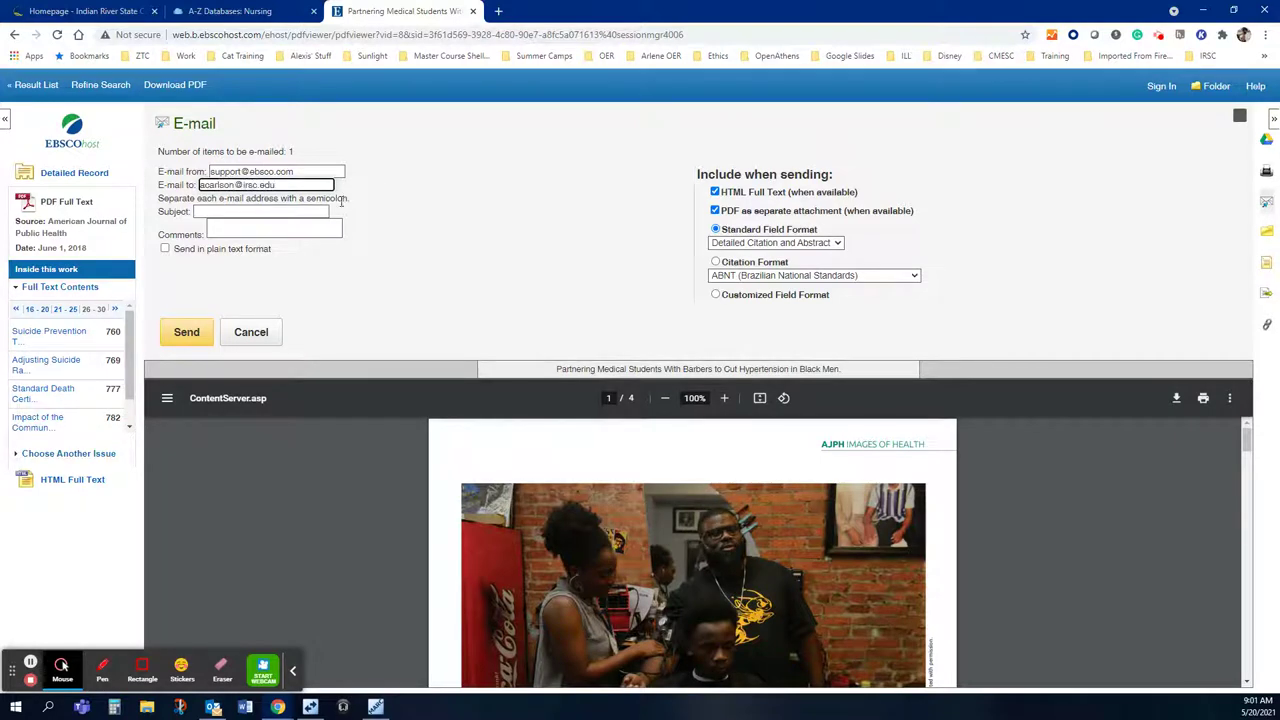
{"action": "left_click", "coordinate": [328, 211]}
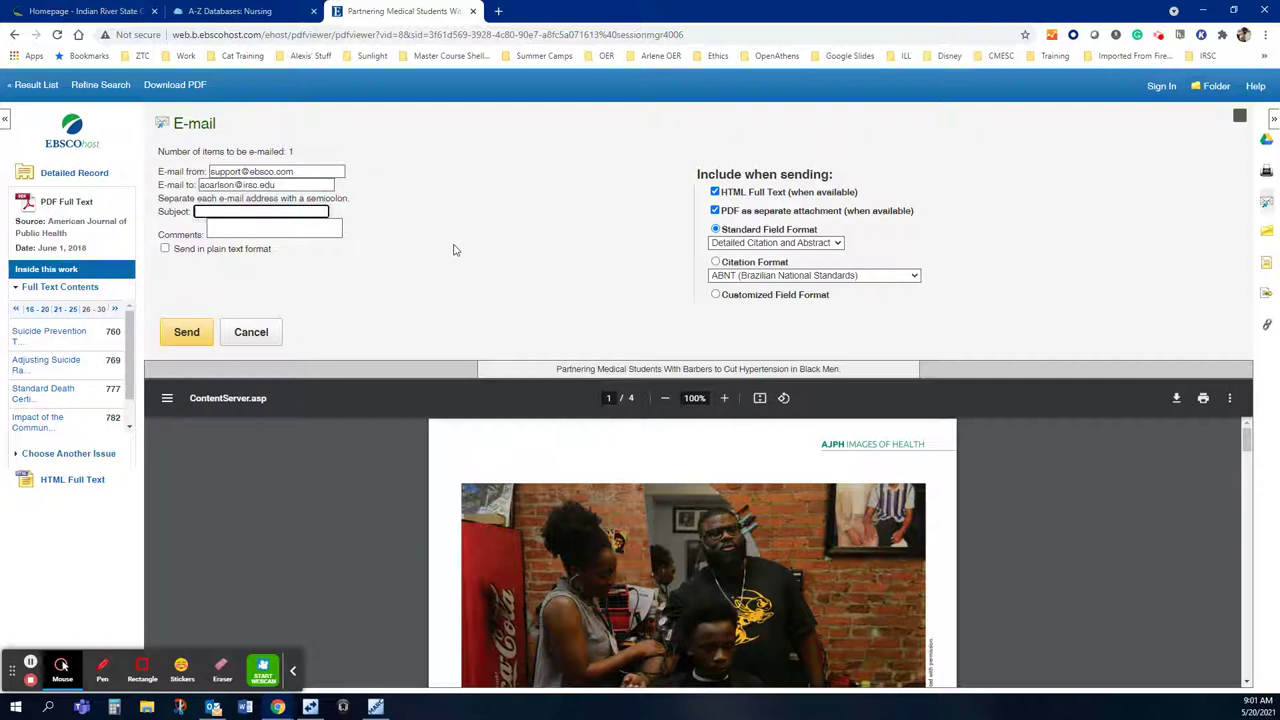
{"action": "type", "text": "Maybe article"}
{"action": "left_click", "coordinate": [733, 276]}
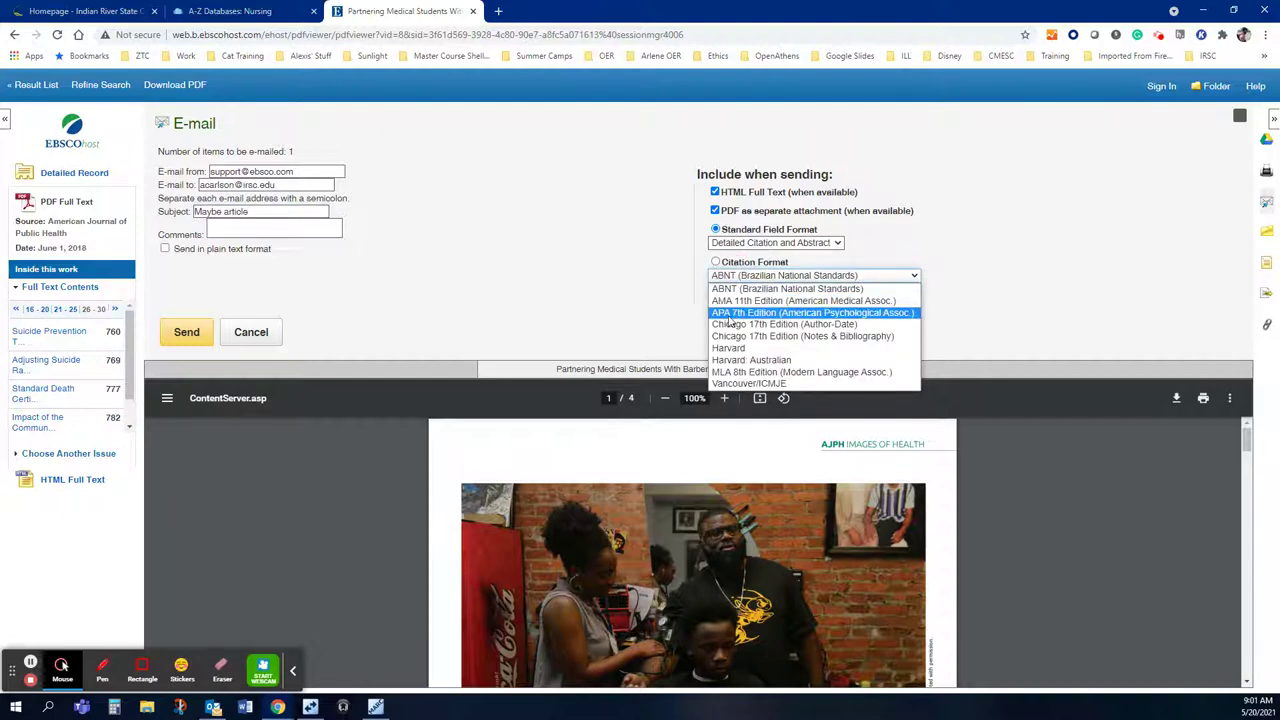
{"action": "left_click", "coordinate": [730, 316]}
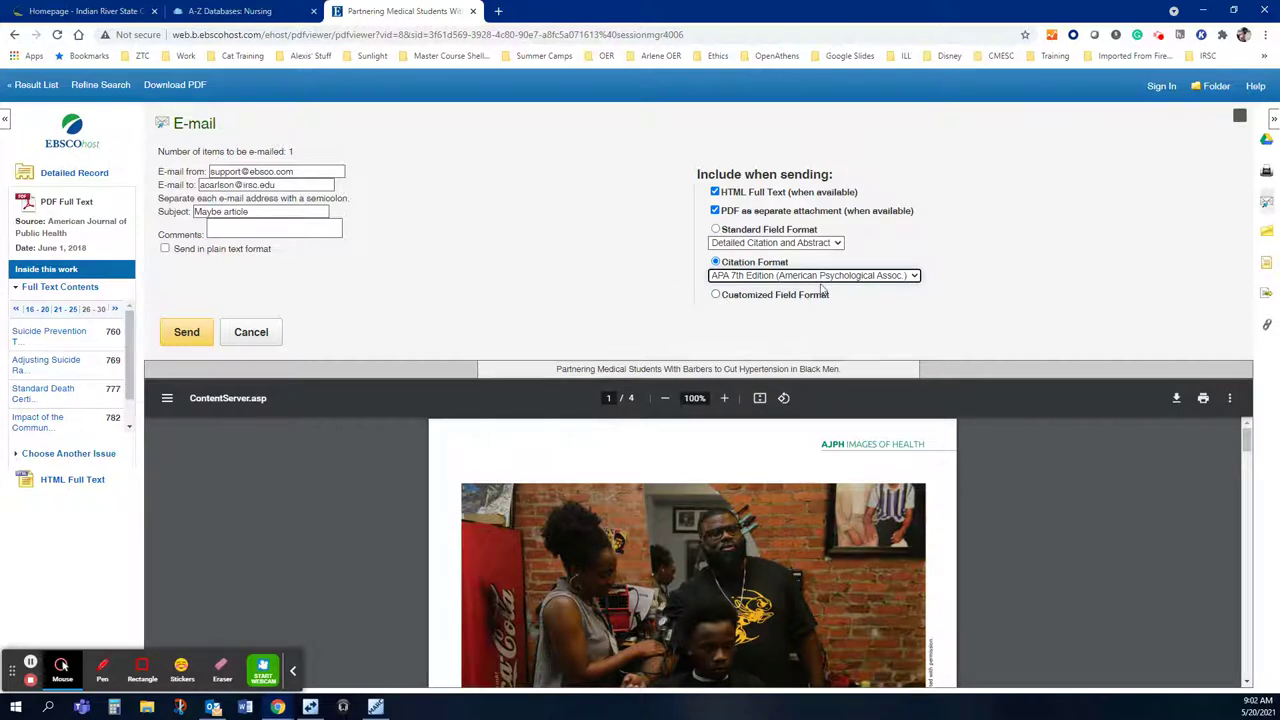
{"action": "left_click", "coordinate": [184, 333]}
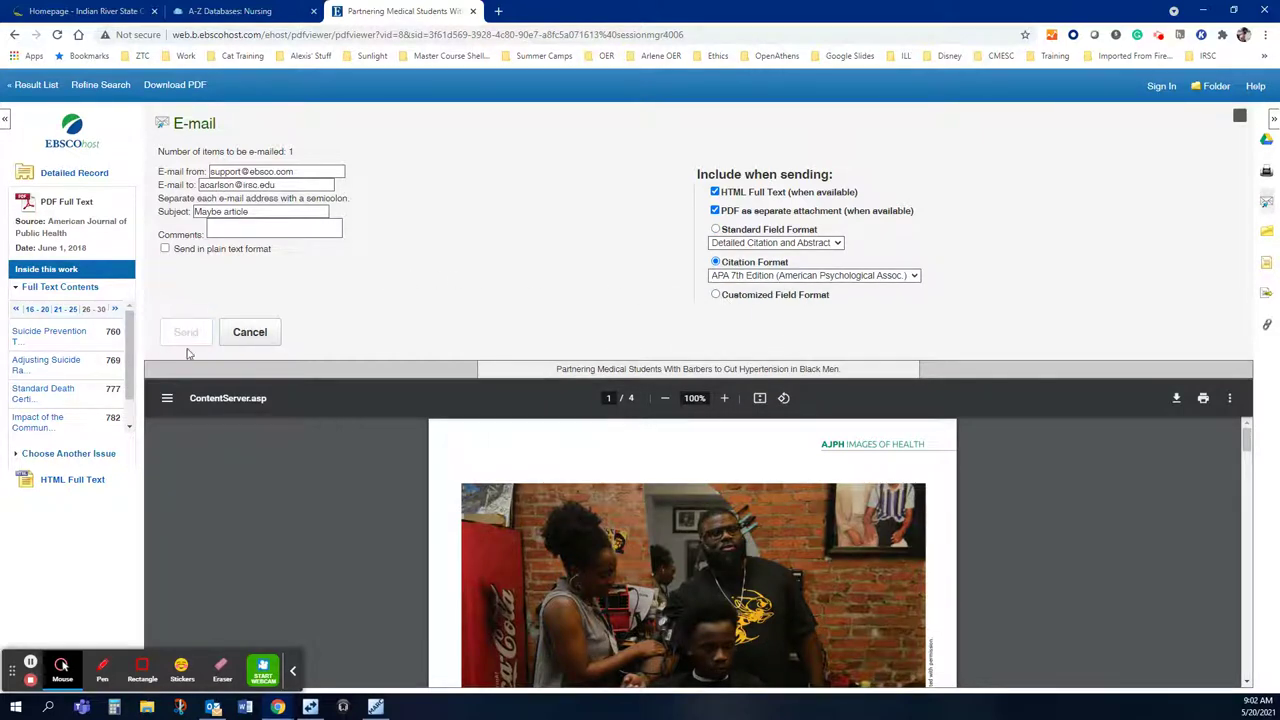
{"action": "left_click", "coordinate": [704, 275]}
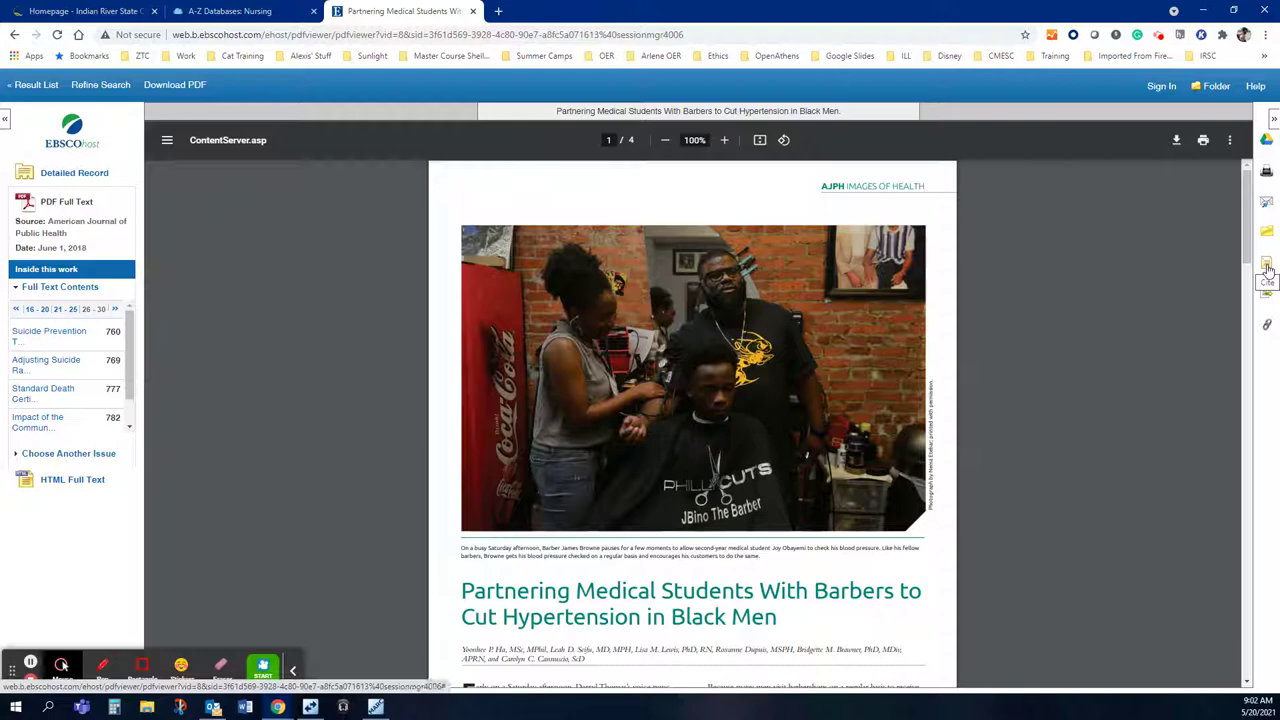
Step: Copy the APA 7th Edition reference from the article's Cite panel to the clipboard
{"action": "left_click", "coordinate": [1267, 266]}
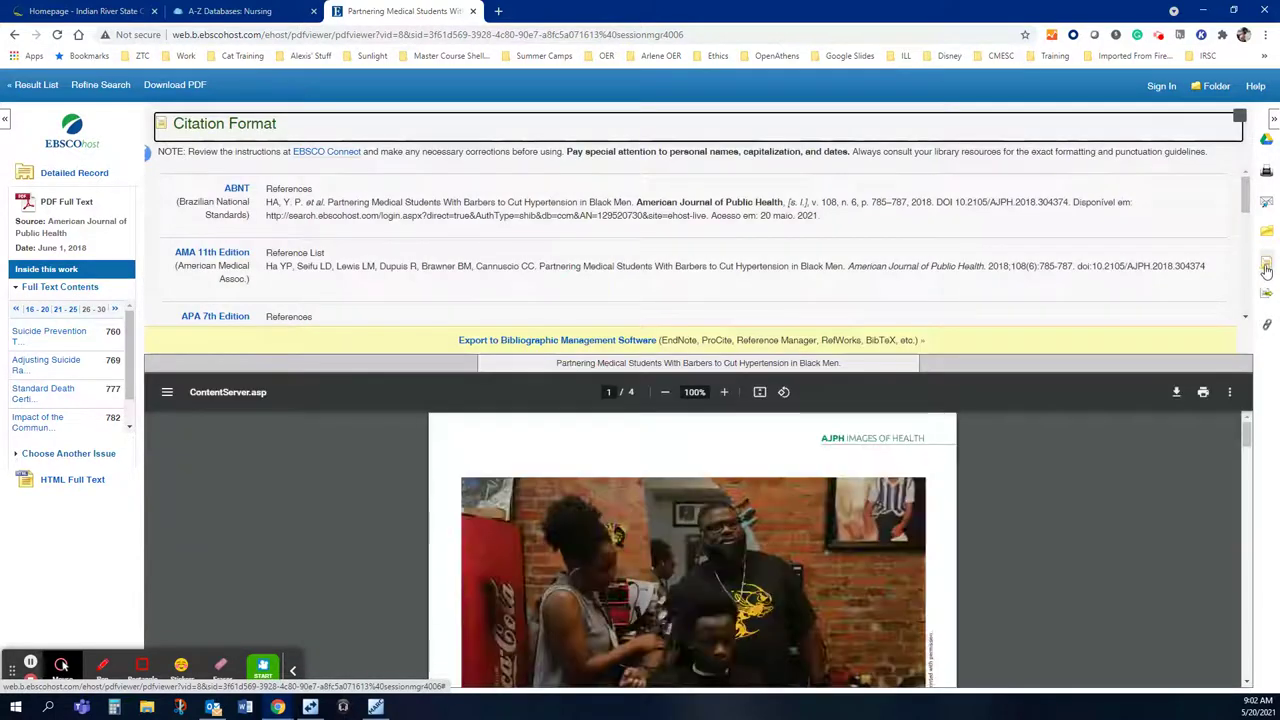
{"action": "scroll", "coordinate": [901, 288], "scroll_direction": "down", "scroll_amount": 1}
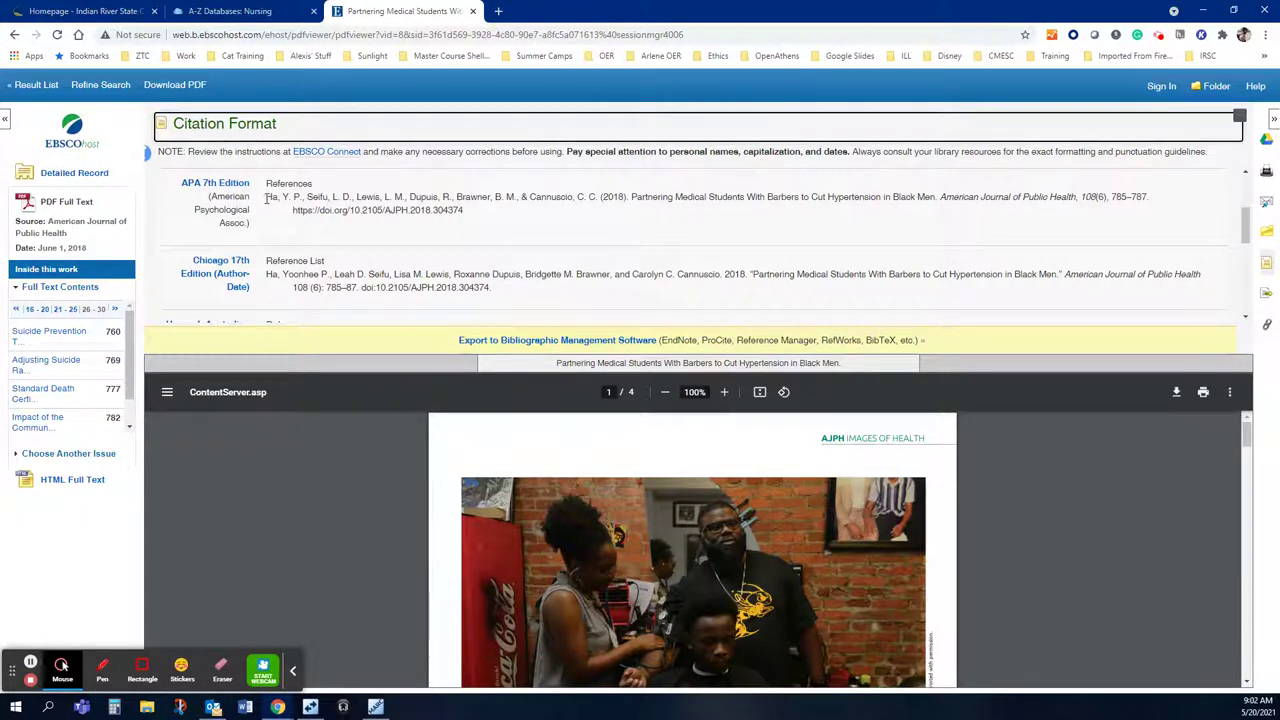
{"action": "left_click_drag", "start_coordinate": [268, 198], "coordinate": [477, 219]}
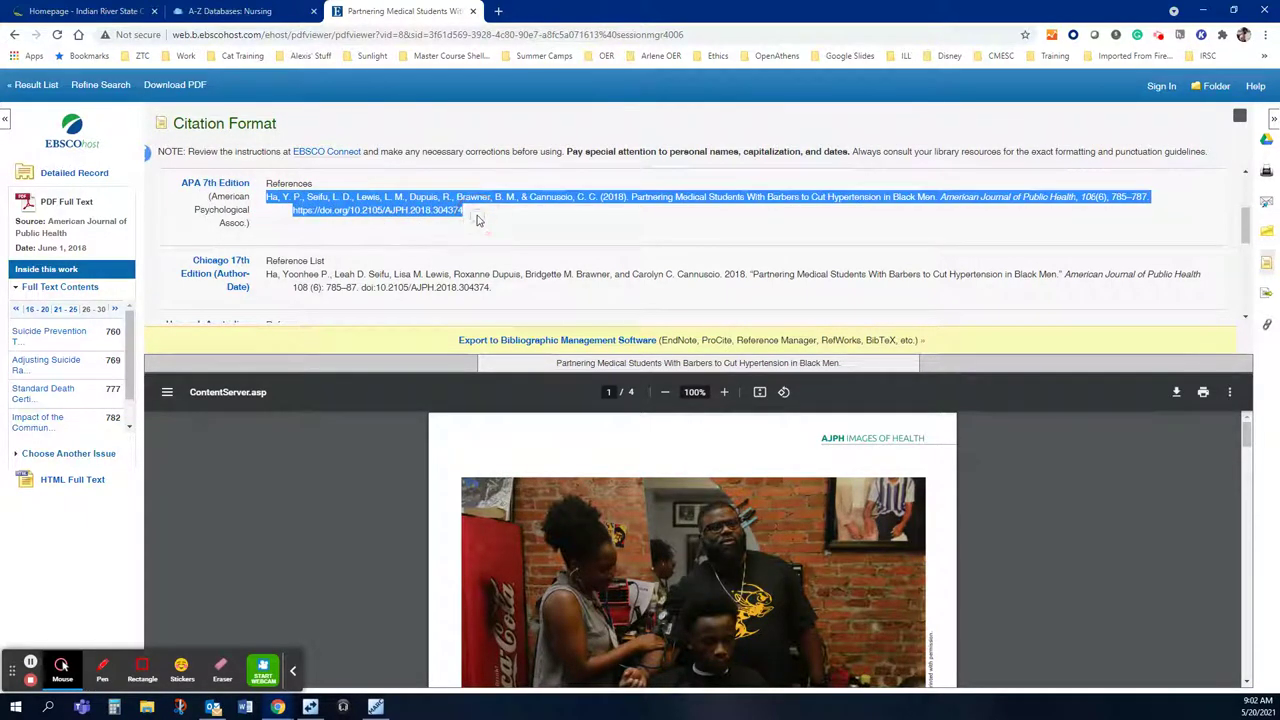
{"action": "right_click", "coordinate": [336, 209]}
{"action": "left_click", "coordinate": [349, 216]}
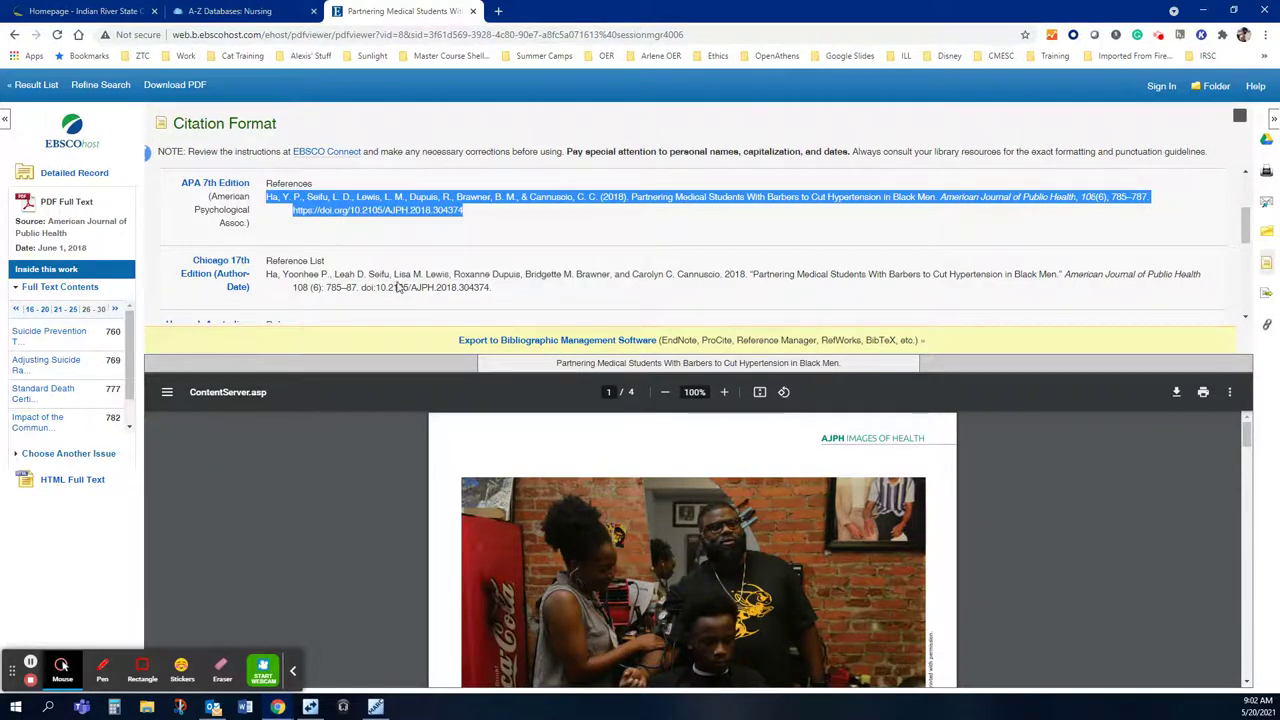